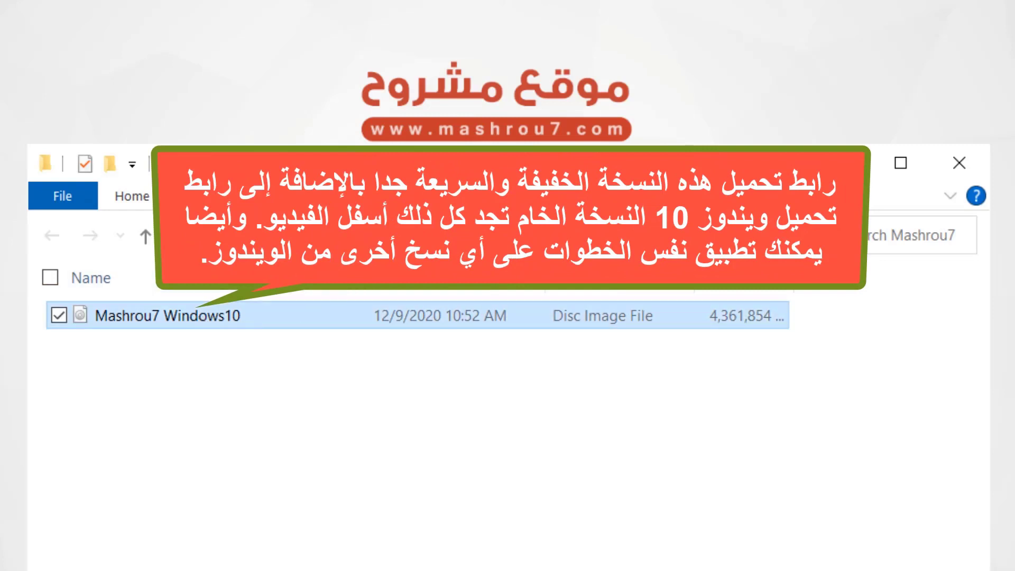
# Extract the Mashrou7 Windows10 ISO with 7-Zip into a 'Mashrou7 Windows10' folder and check its contents
pyautogui.moveTo(216, 315)
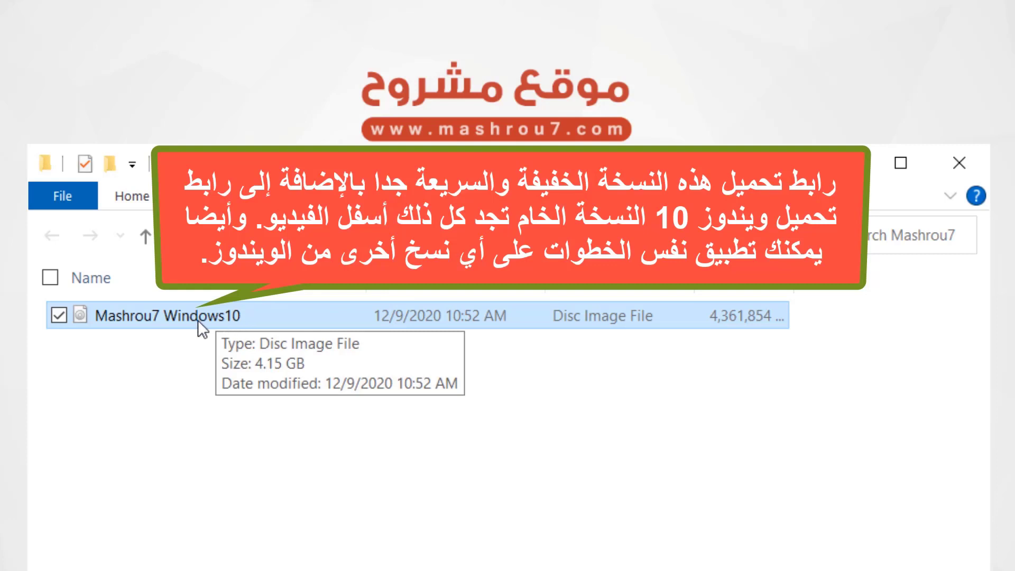
pyautogui.rightClick(240, 317)
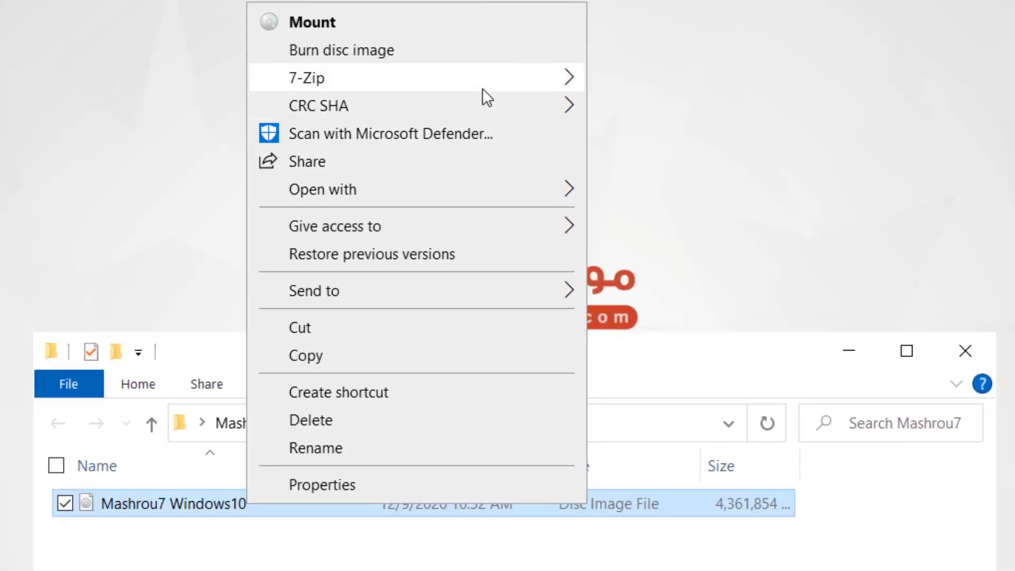
pyautogui.moveTo(486, 85)
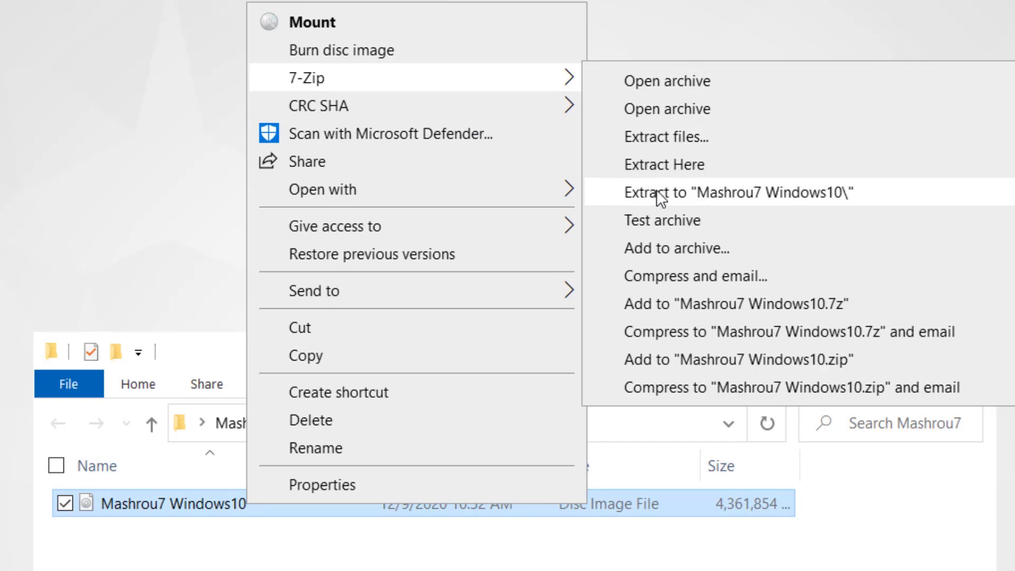
pyautogui.click(787, 193)
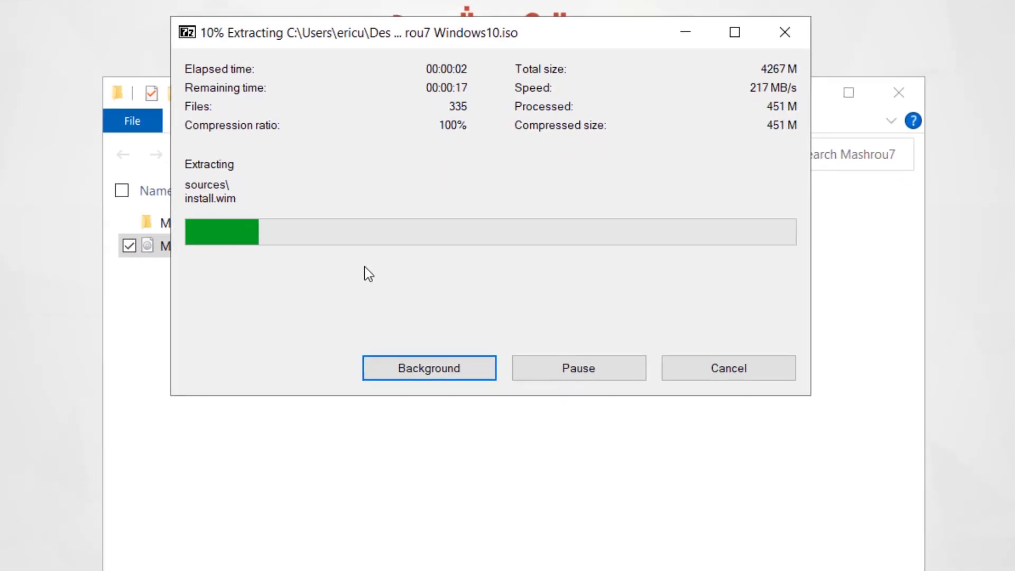
pyautogui.moveTo(544, 30); pyautogui.dragTo(538, 273)
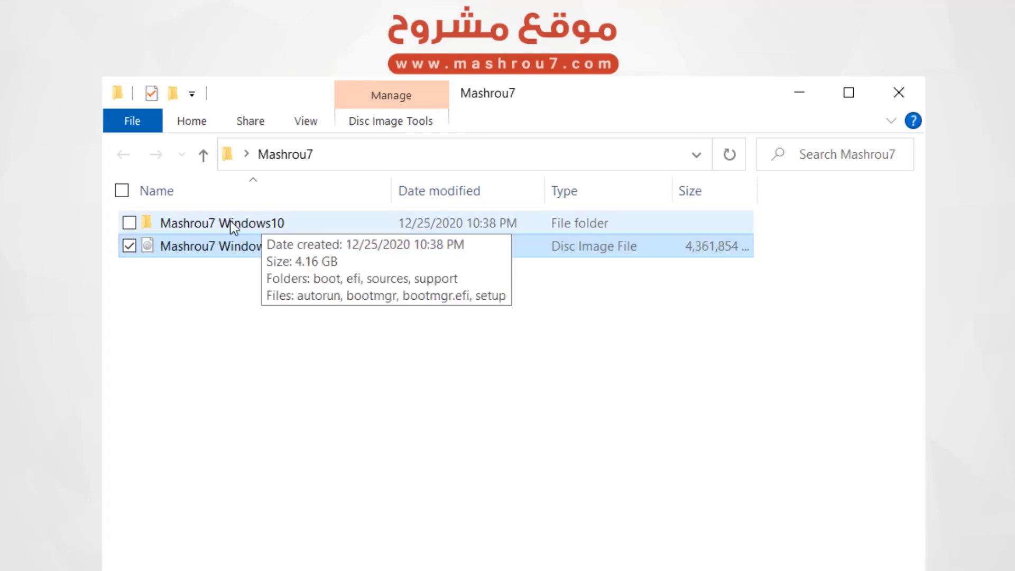
pyautogui.doubleClick(270, 227)
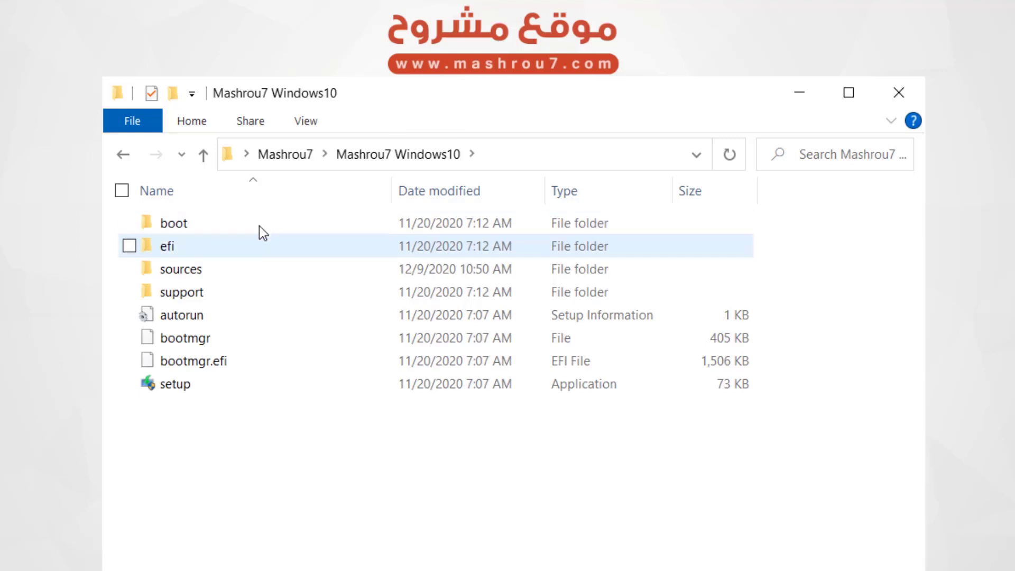
pyautogui.click(123, 154)
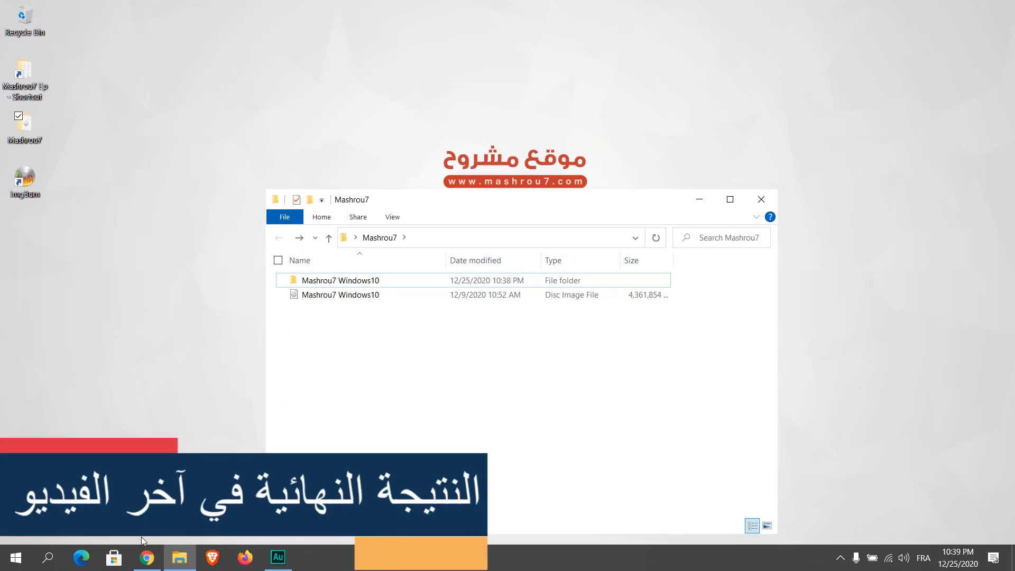
# In the browser, pick Desktop > Windows 10 UEFI on the Windows Answer File Generator site
pyautogui.click(151, 558)
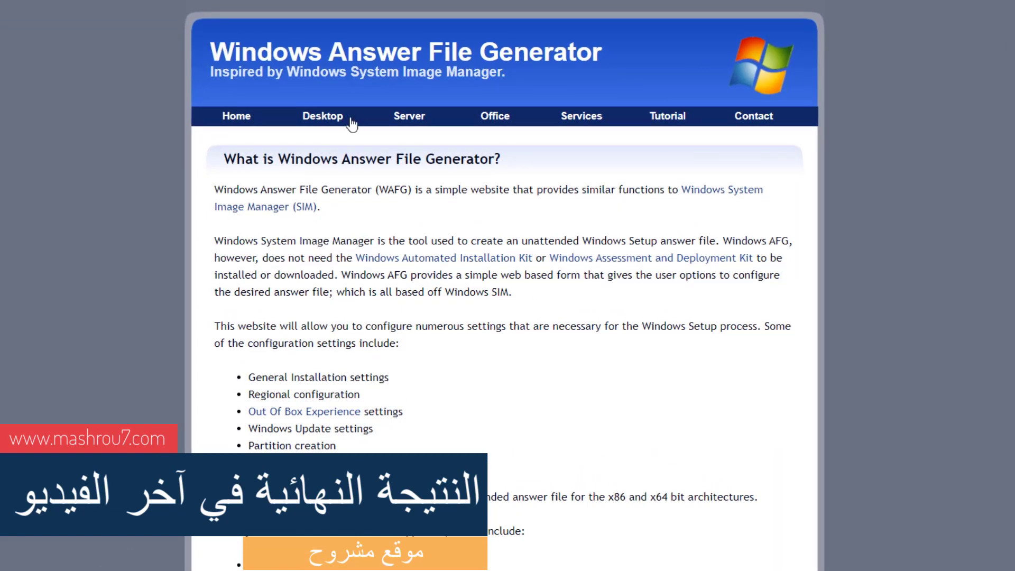
pyautogui.moveTo(373, 112)
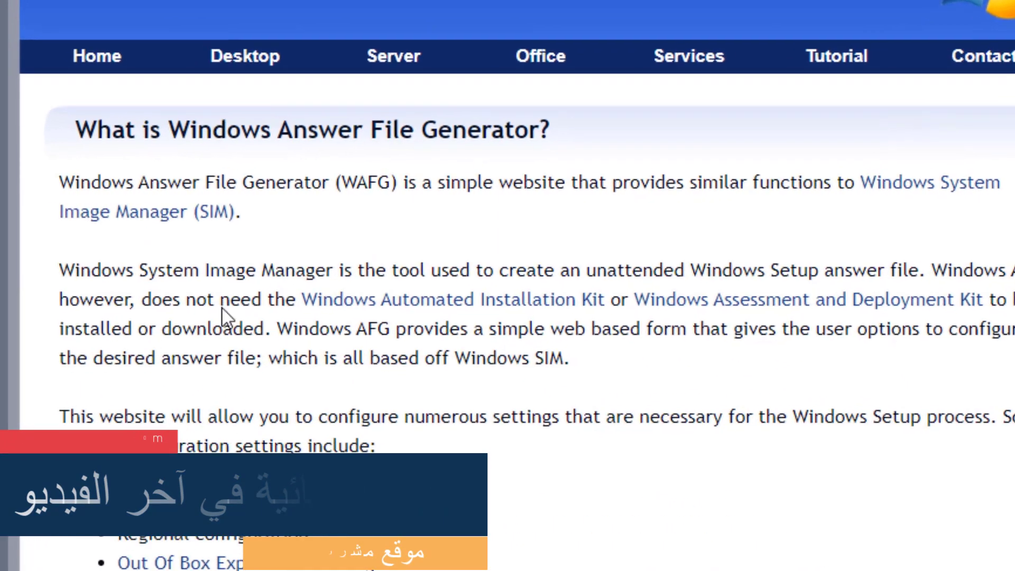
pyautogui.moveTo(342, 117)
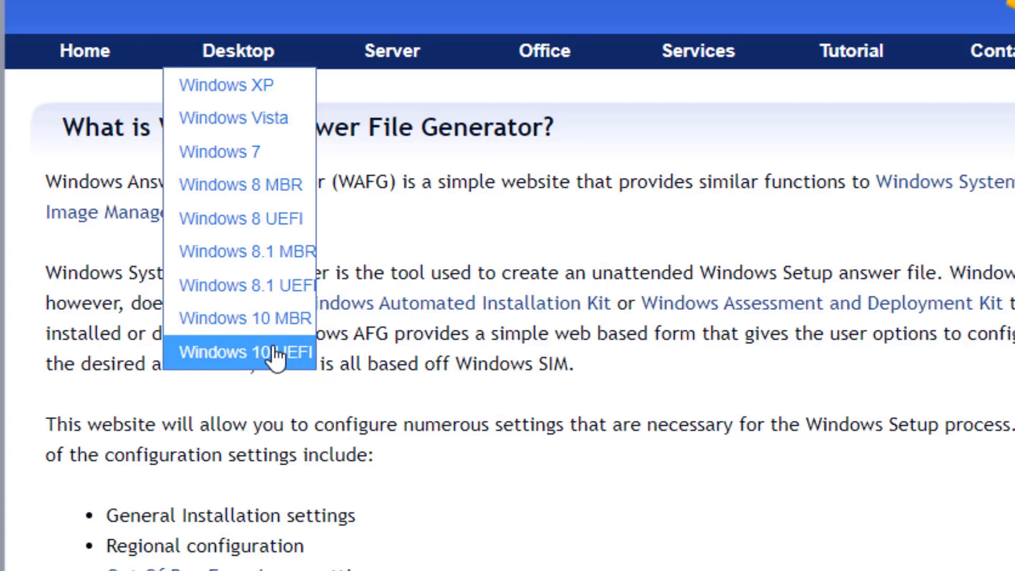
pyautogui.click(276, 355)
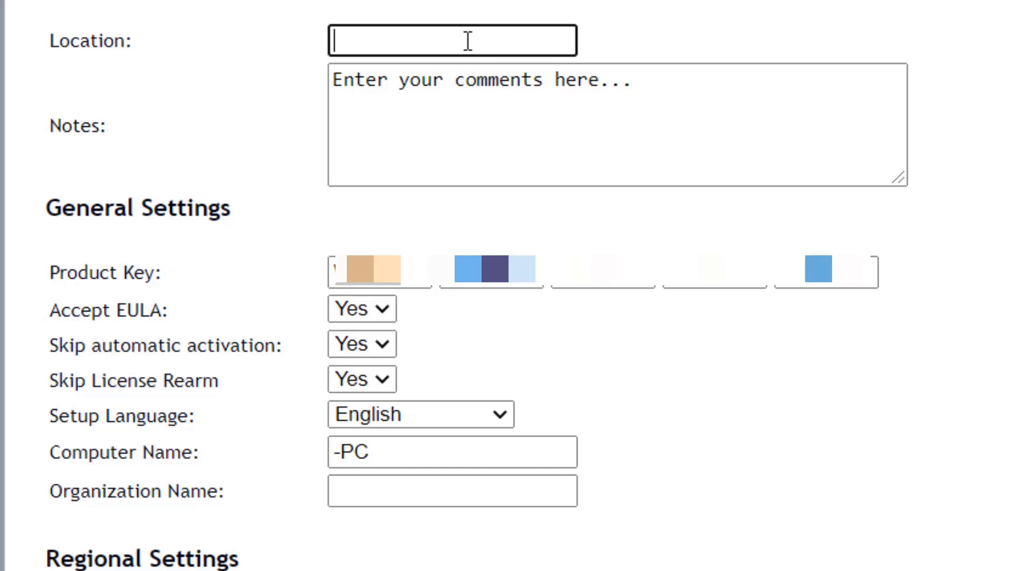
# Enter morocco as the answer file's Location
pyautogui.write('morod')
pyautogui.write('co')
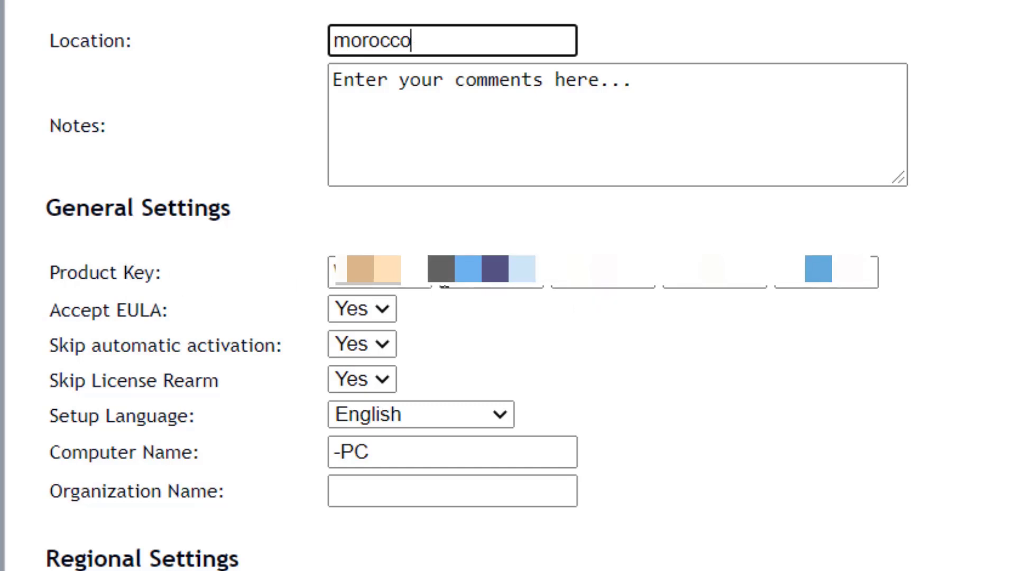
pyautogui.click(227, 312)
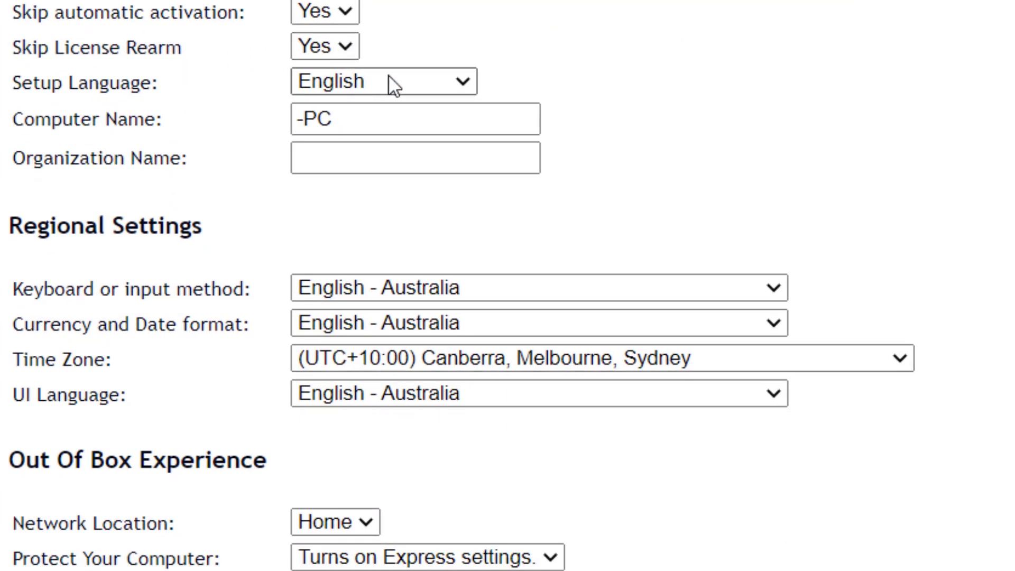
# Keep English as setup language, set Computer Name to mashrou7-PC and Organization Name to Mashrou7
pyautogui.click(421, 80)
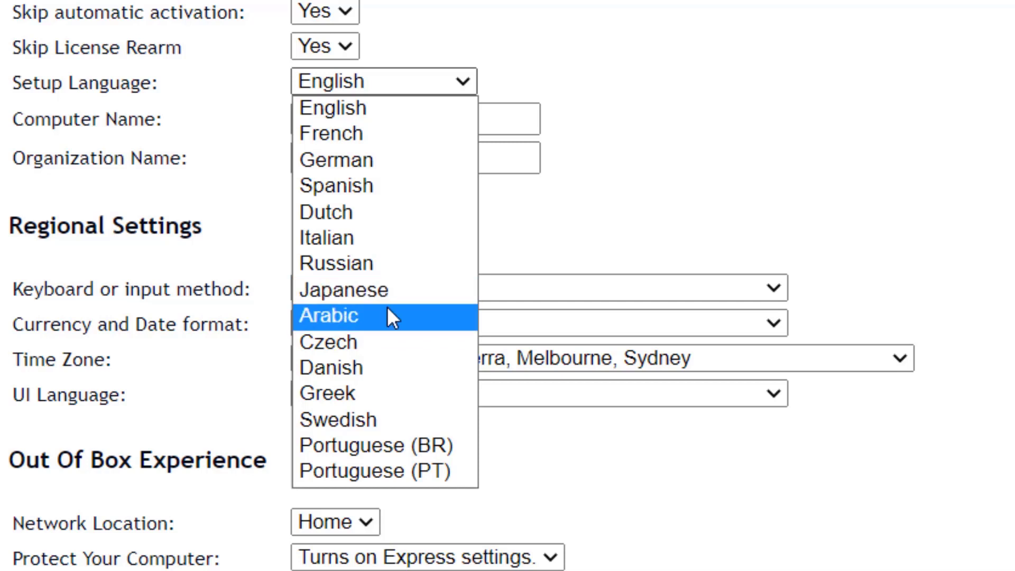
pyautogui.click(459, 77)
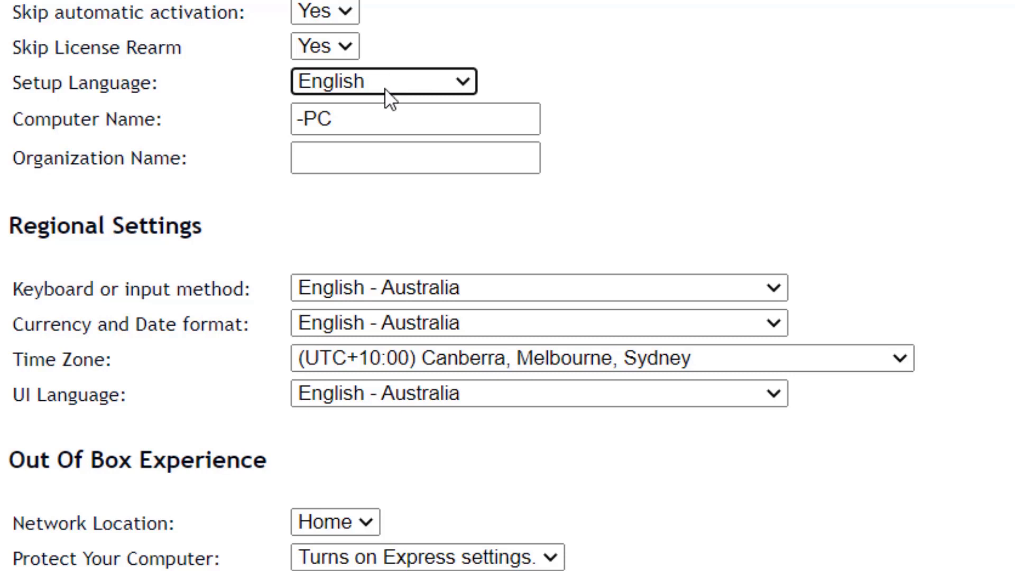
pyautogui.click(301, 117)
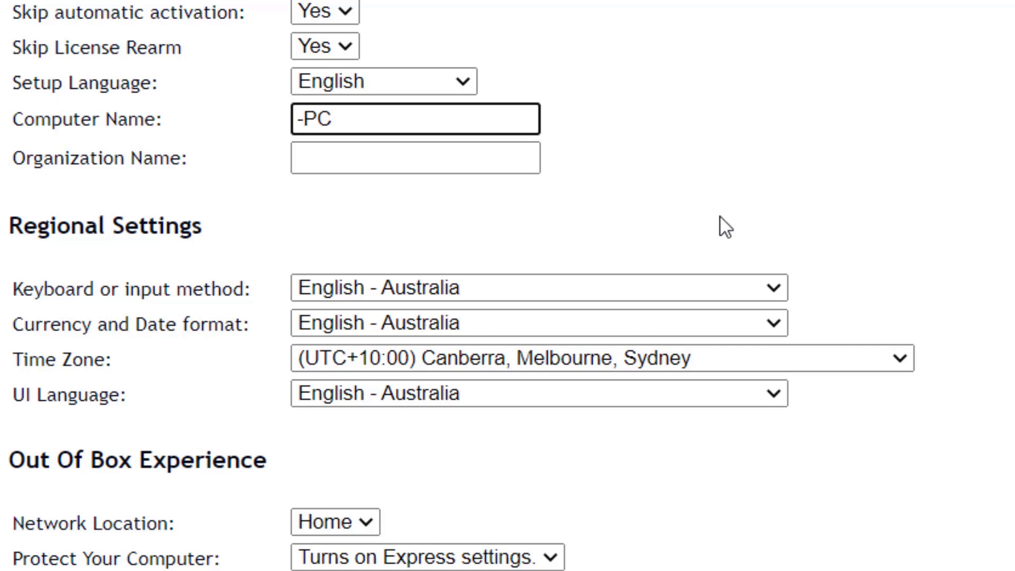
pyautogui.write('mashro')
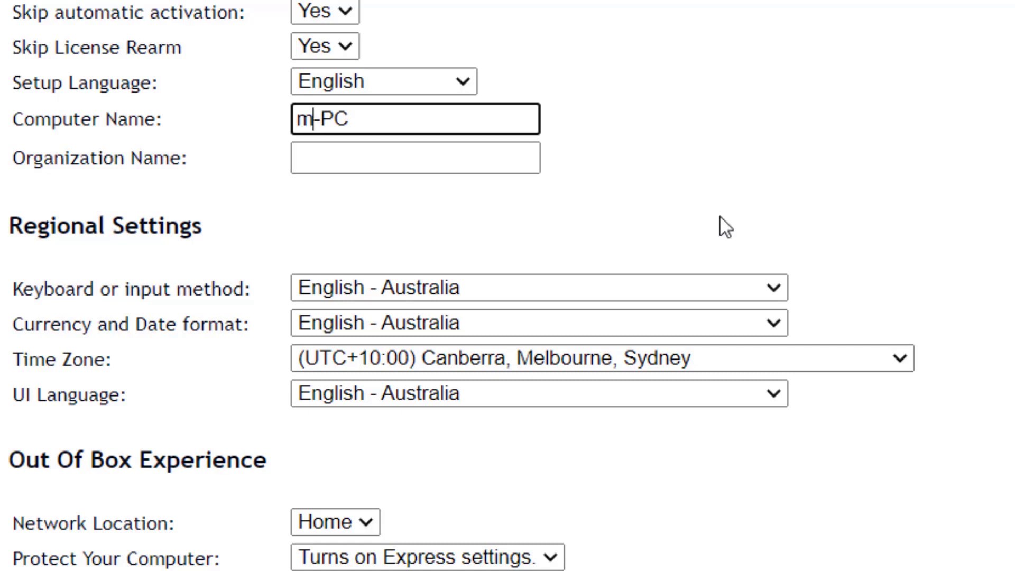
pyautogui.write('u')
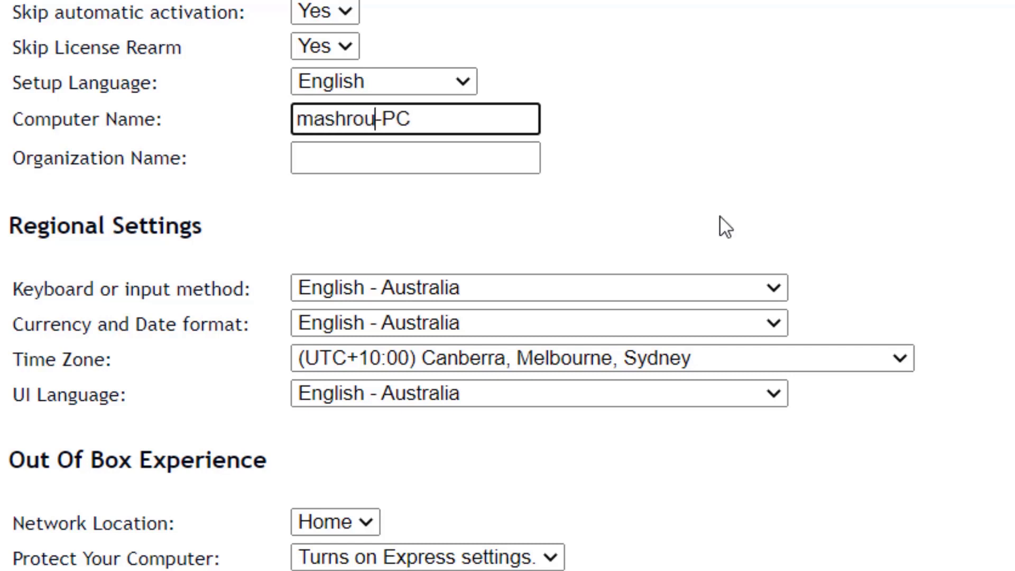
pyautogui.write('7')
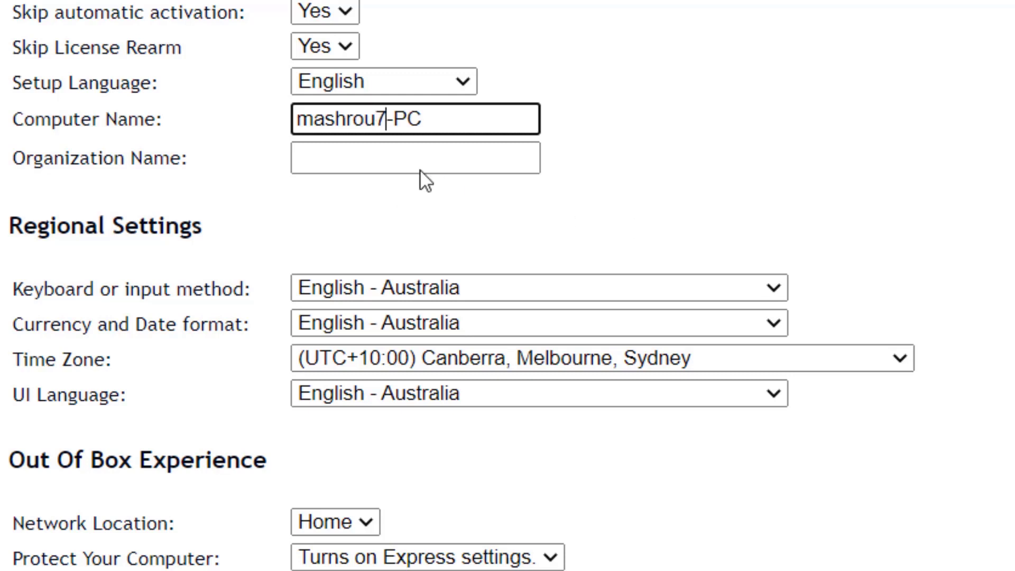
pyautogui.click(422, 161)
pyautogui.write('Mashrou')
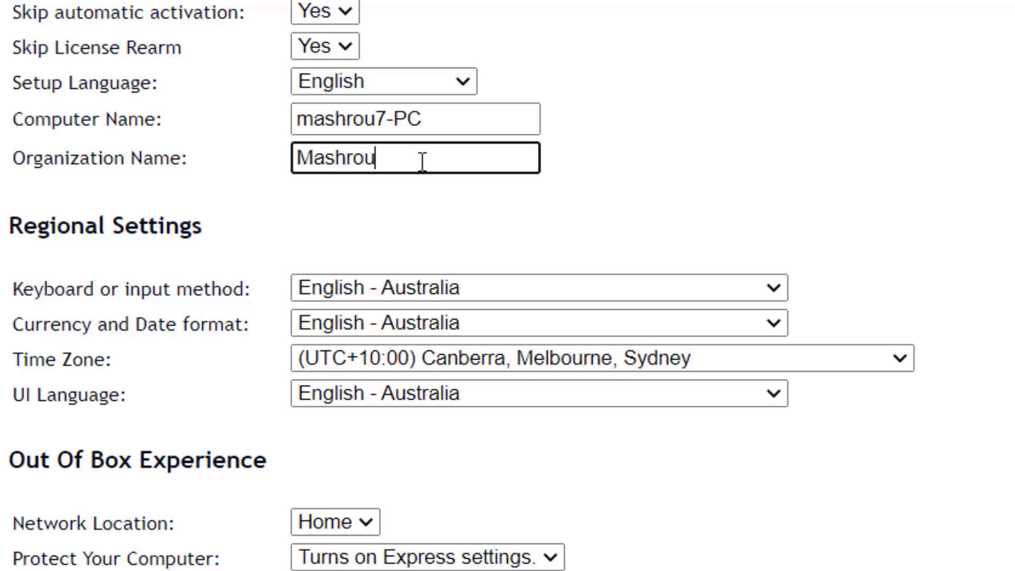
pyautogui.write('7')
# Set both the keyboard layout and the currency/date format to English - United States
pyautogui.scroll(-5, 507, 285)
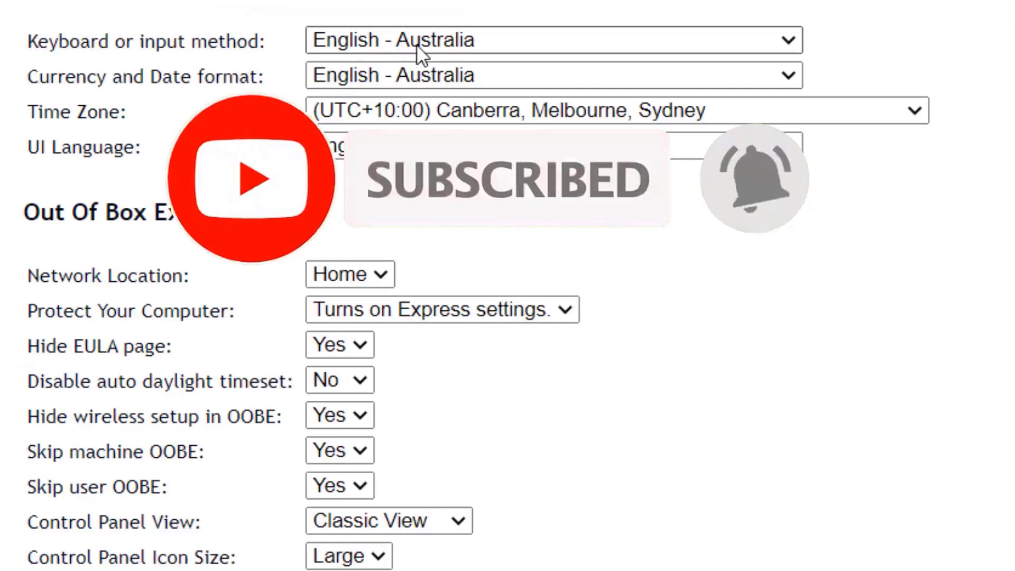
pyautogui.click(456, 40)
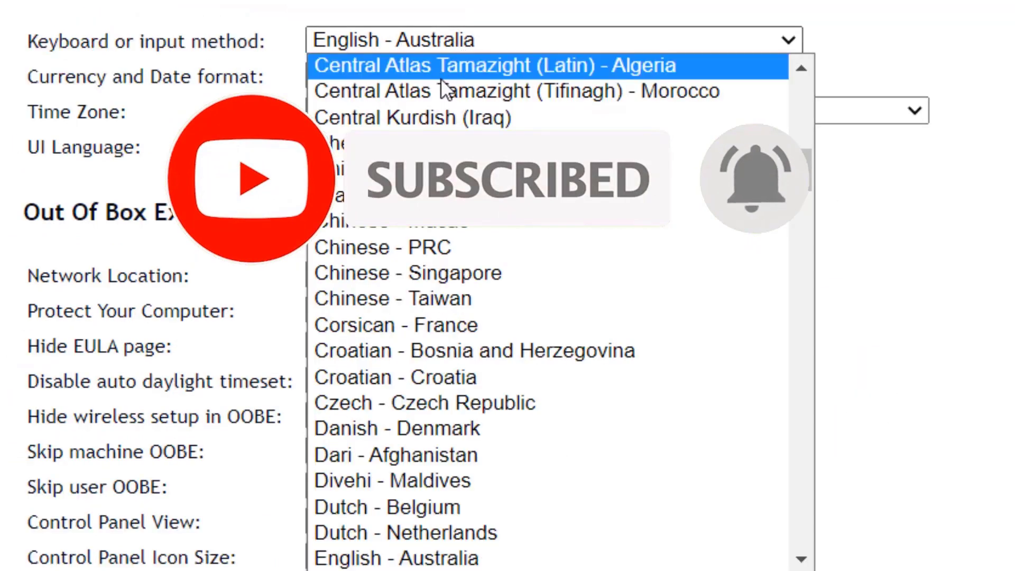
pyautogui.press('Escape')
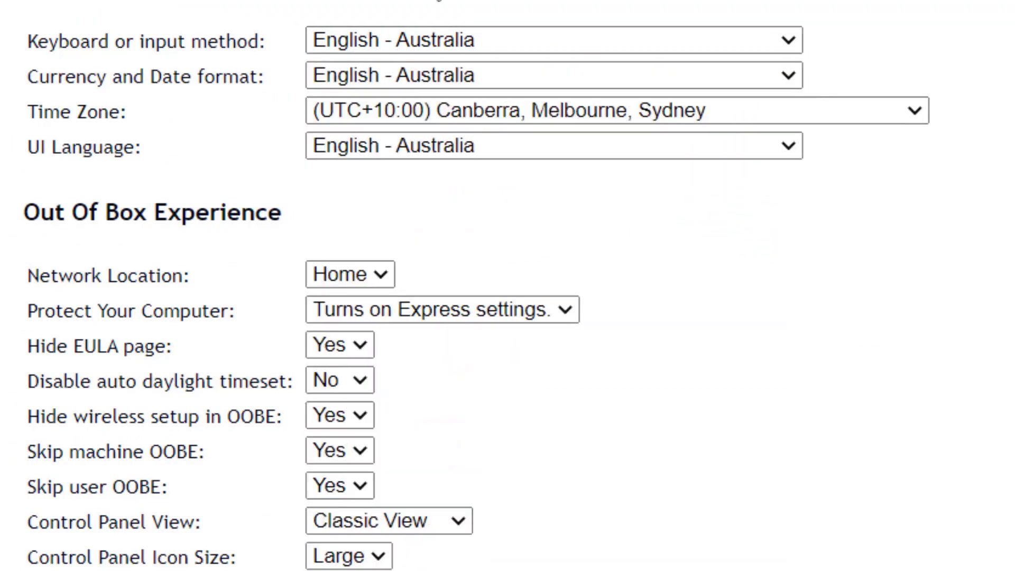
pyautogui.click(533, 42)
pyautogui.scroll(-3, 513, 429)
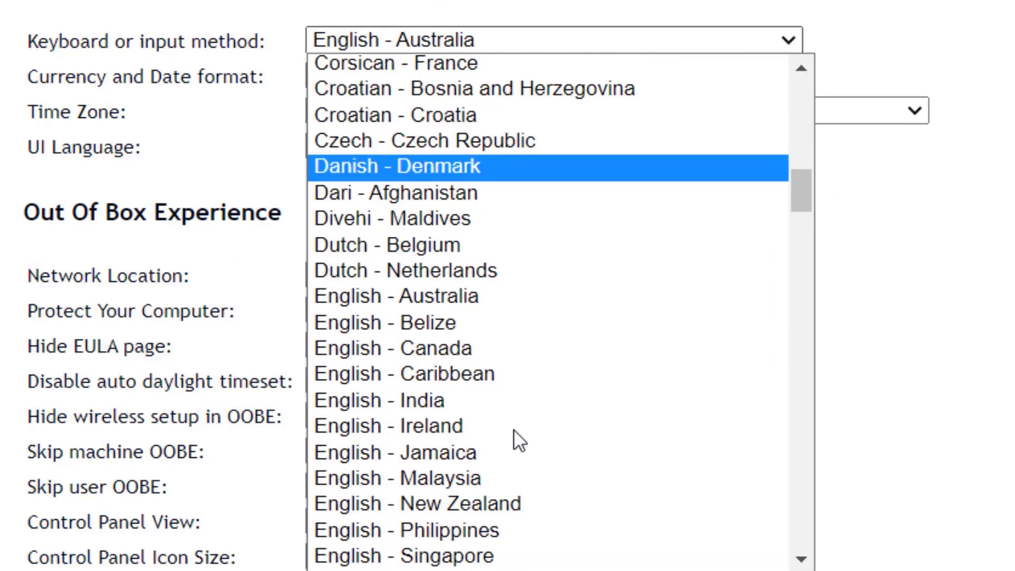
pyautogui.scroll(-4, 513, 430)
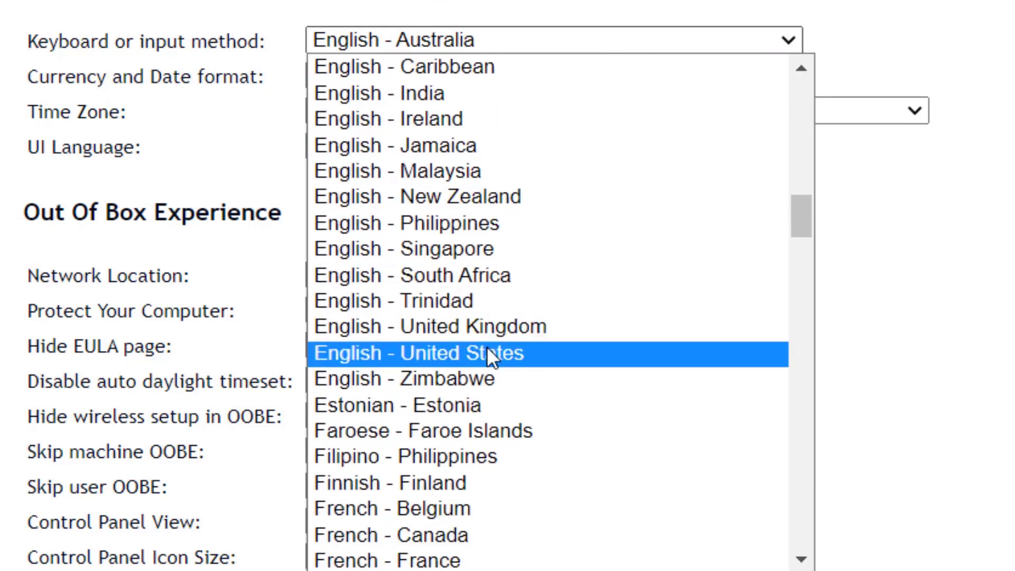
pyautogui.click(488, 354)
pyautogui.click(585, 77)
pyautogui.scroll(-1, 529, 455)
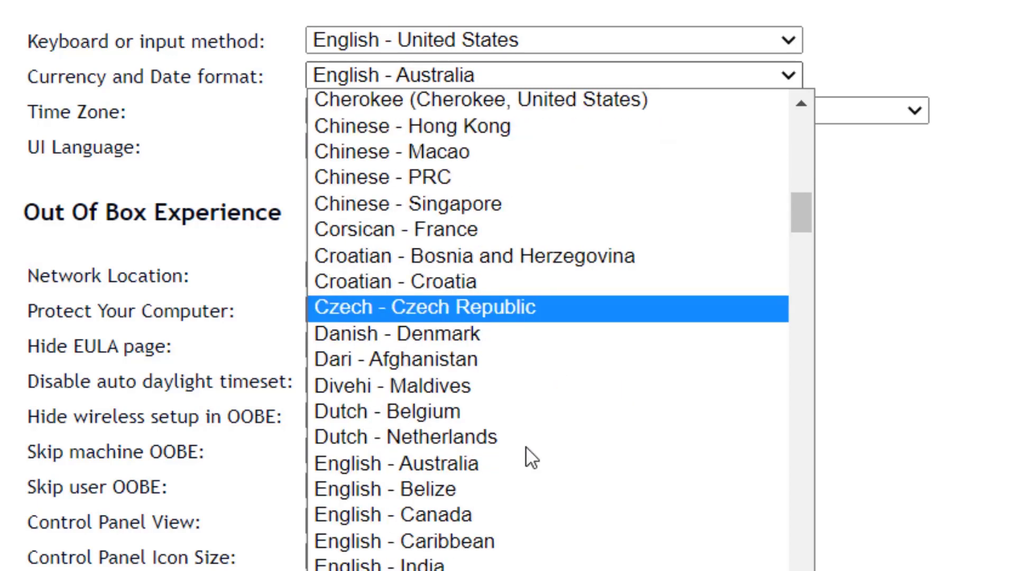
pyautogui.scroll(-8, 526, 445)
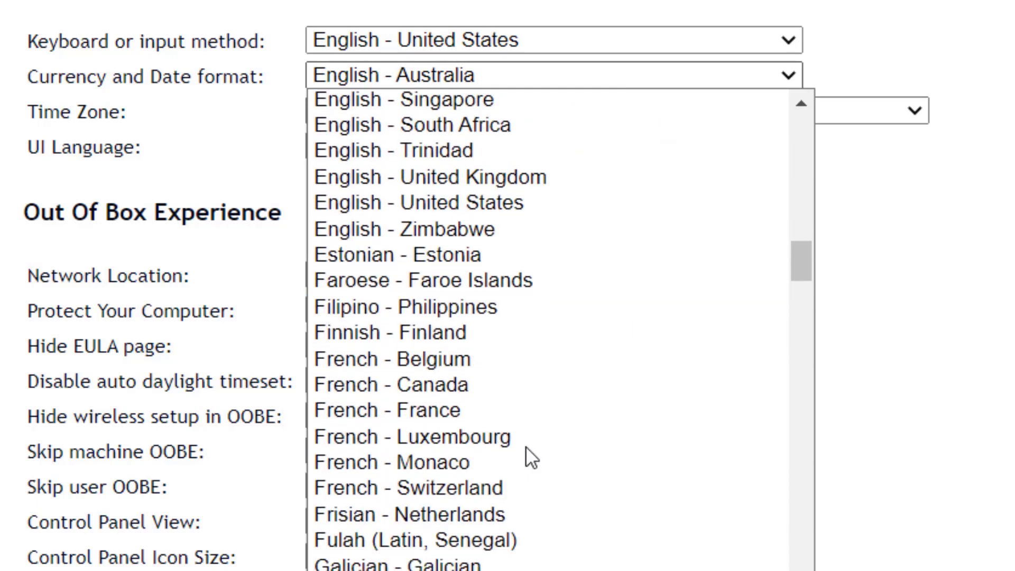
pyautogui.click(521, 200)
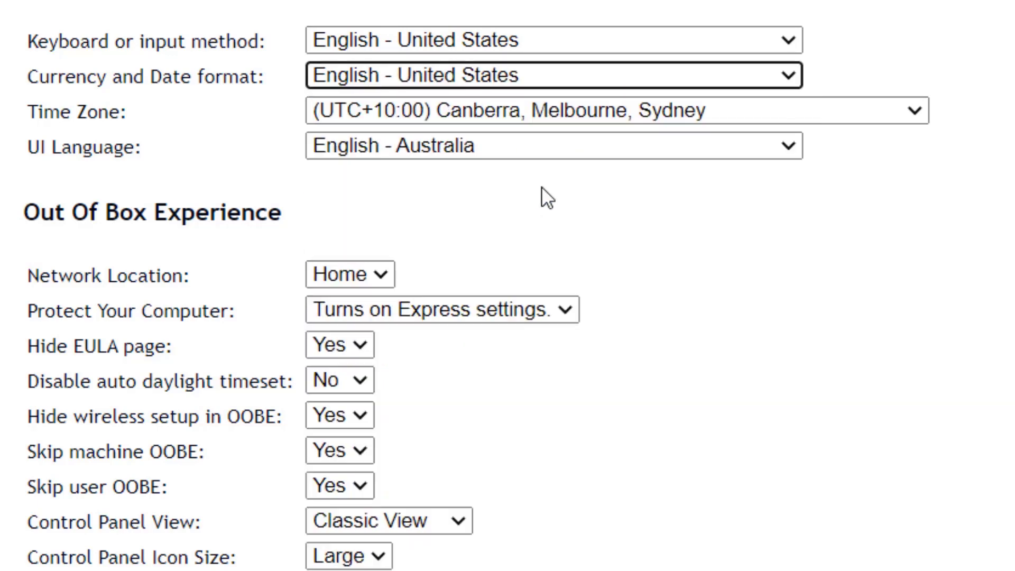
# Set the time zone to (UTC) Casablanca and the UI language to English - United States
pyautogui.click(705, 110)
pyautogui.scroll(10, 401, 400)
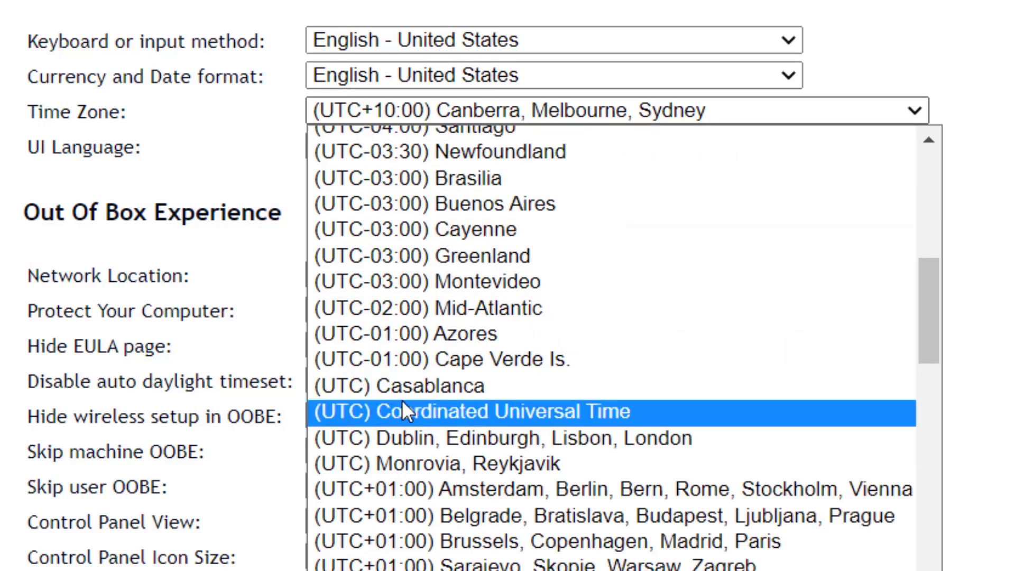
pyautogui.click(416, 389)
pyautogui.click(532, 145)
pyautogui.scroll(-10, 509, 411)
pyautogui.click(508, 407)
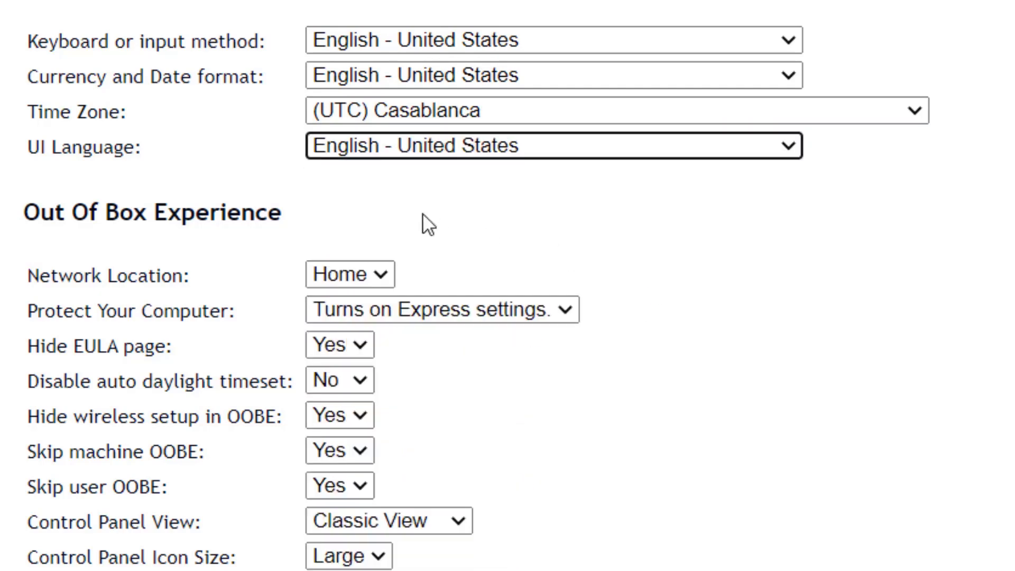
pyautogui.scroll(-3, 623, 256)
pyautogui.click(317, 79)
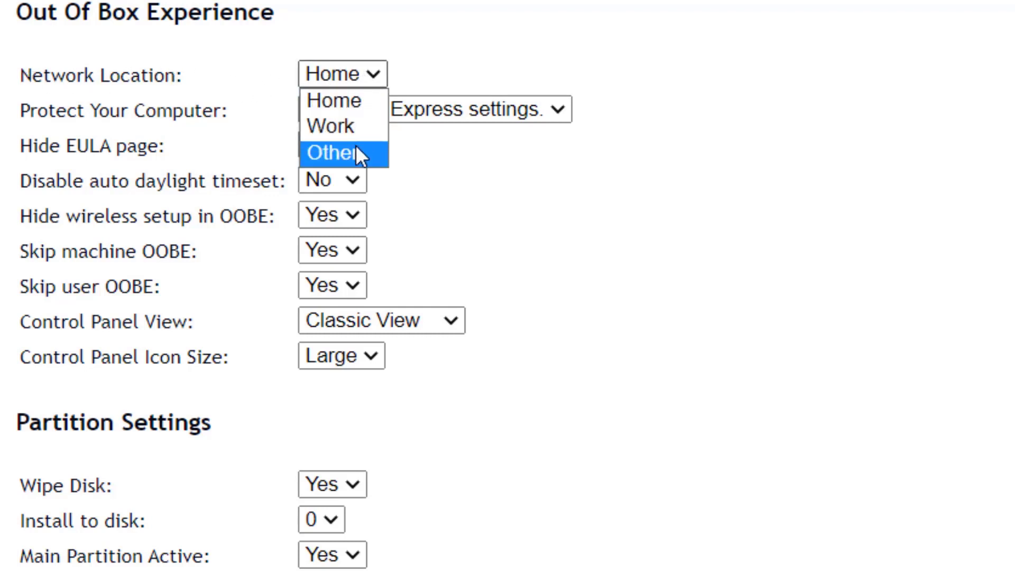
# Keep Home network location and Classic View Control Panel, and set Control Panel icon size to Small
pyautogui.click(346, 104)
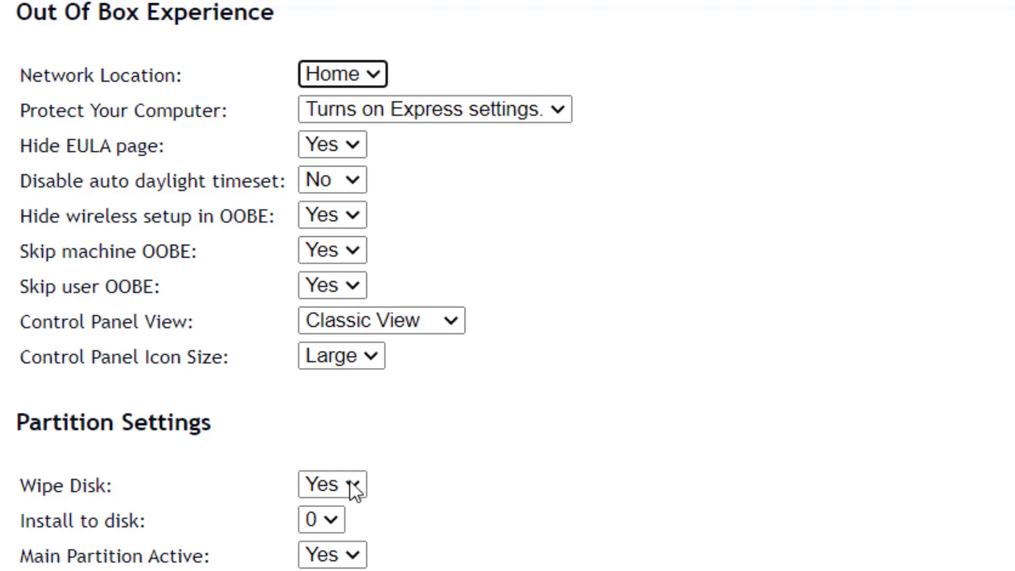
pyautogui.click(432, 325)
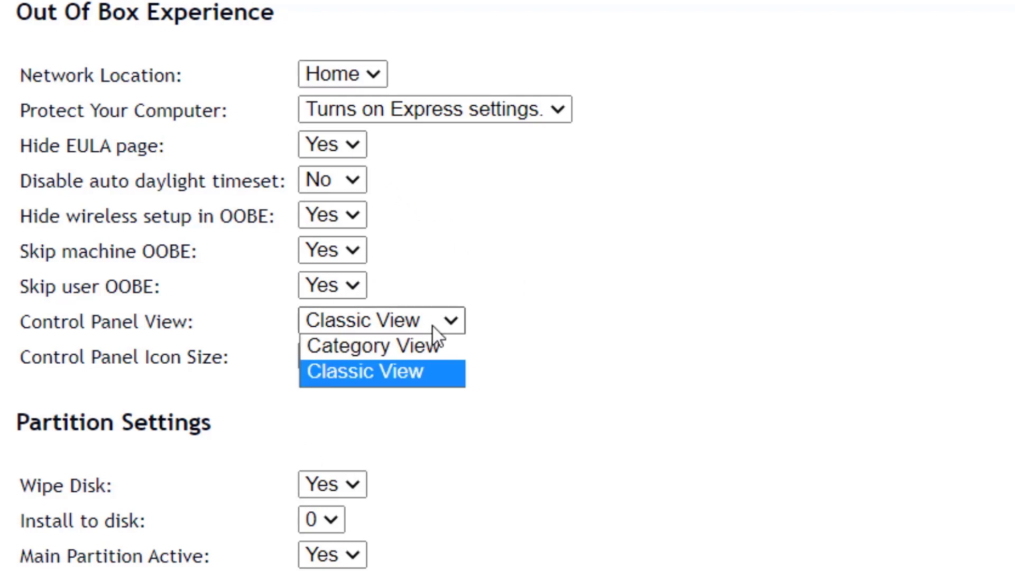
pyautogui.click(457, 320)
pyautogui.click(427, 320)
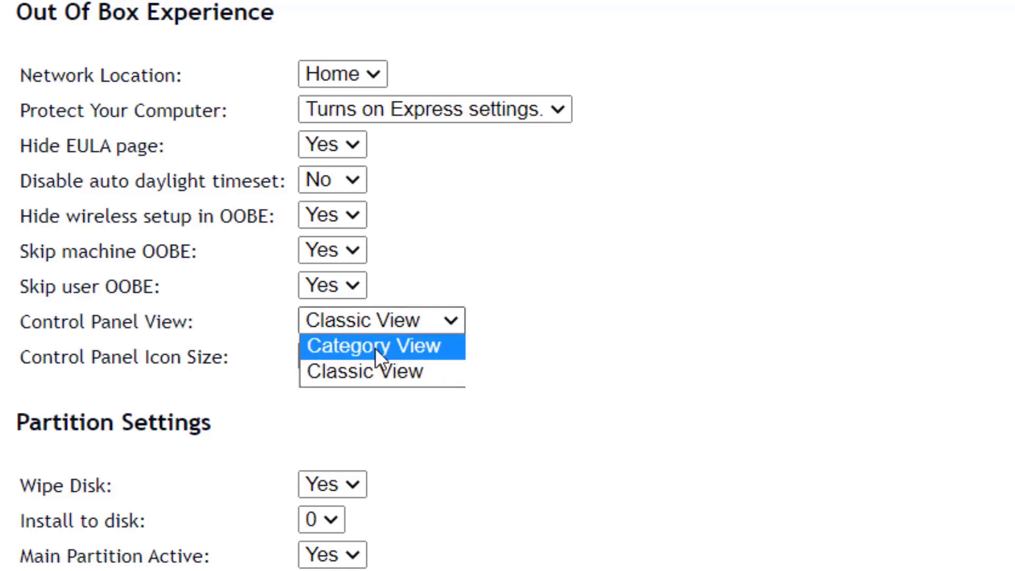
pyautogui.click(478, 372)
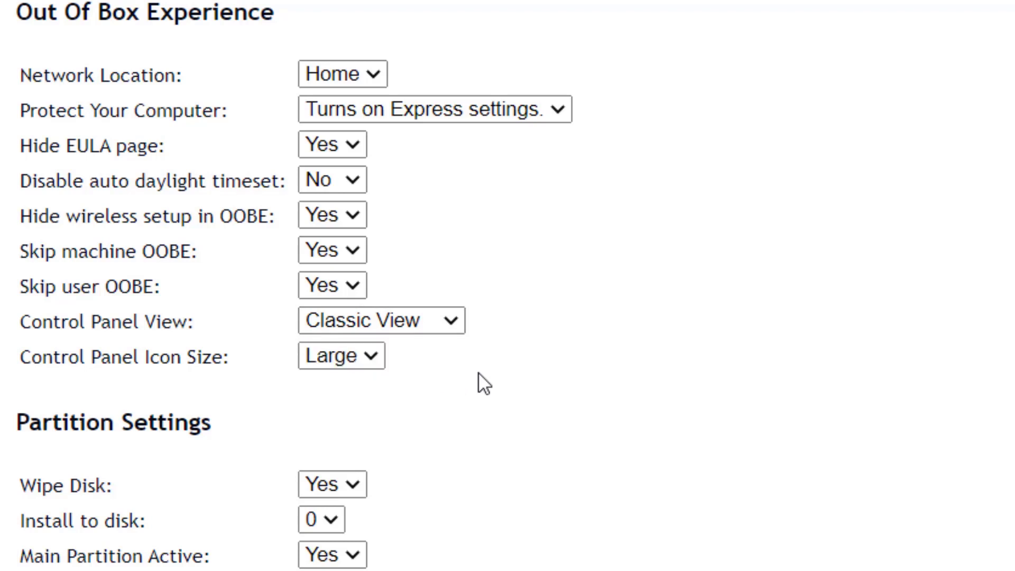
pyautogui.click(362, 360)
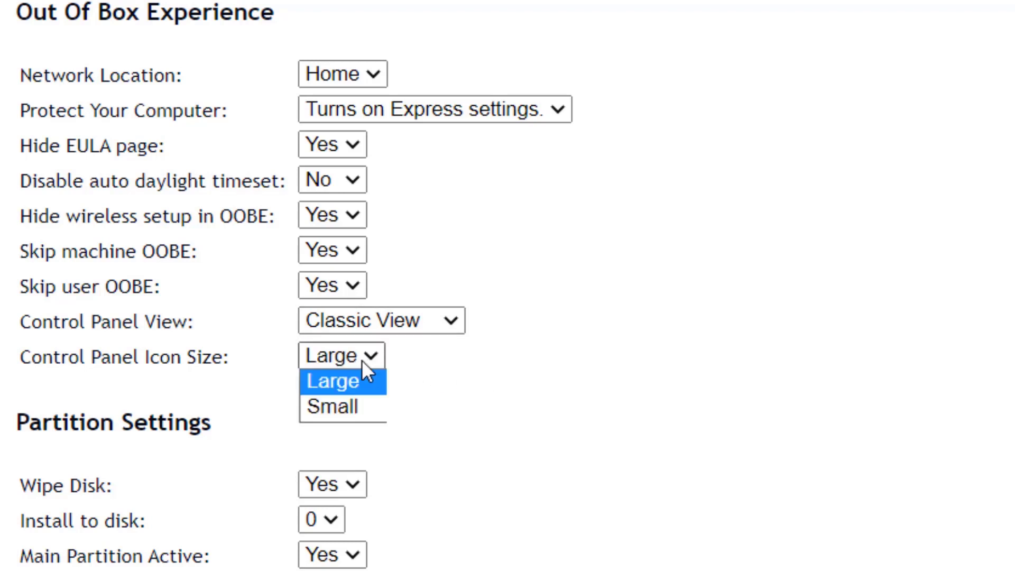
pyautogui.click(353, 408)
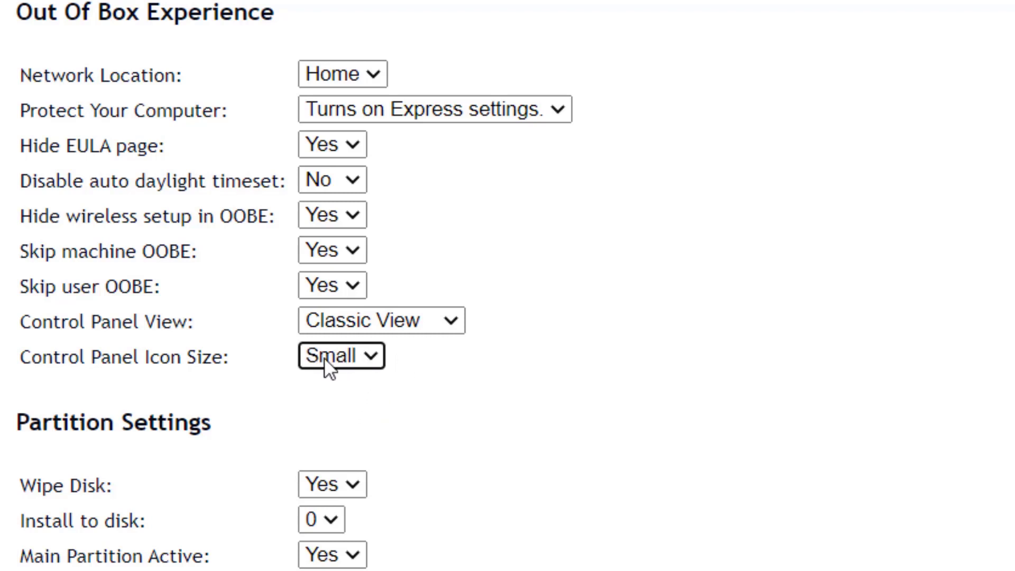
pyautogui.scroll(-4, 413, 453)
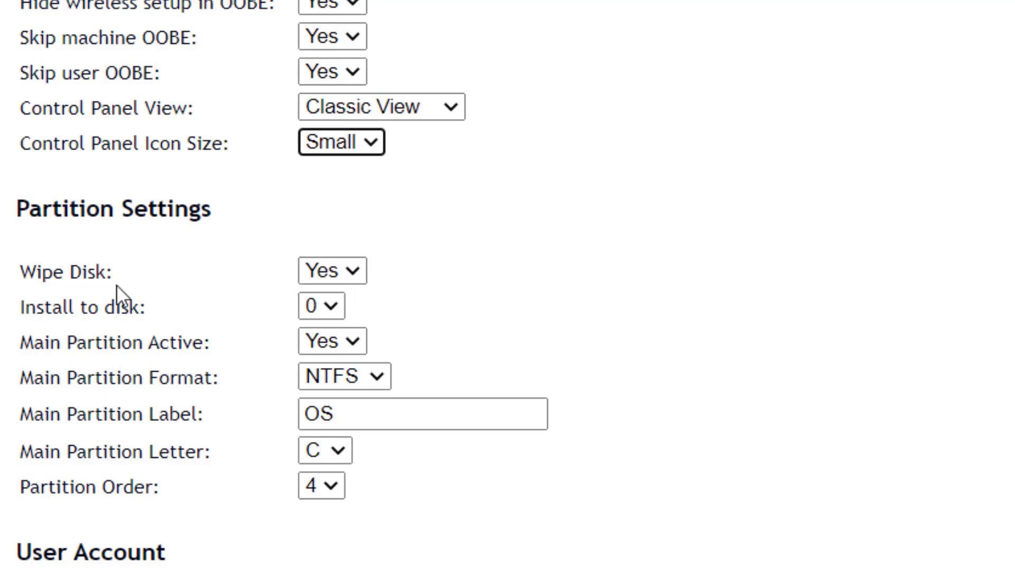
pyautogui.click(357, 271)
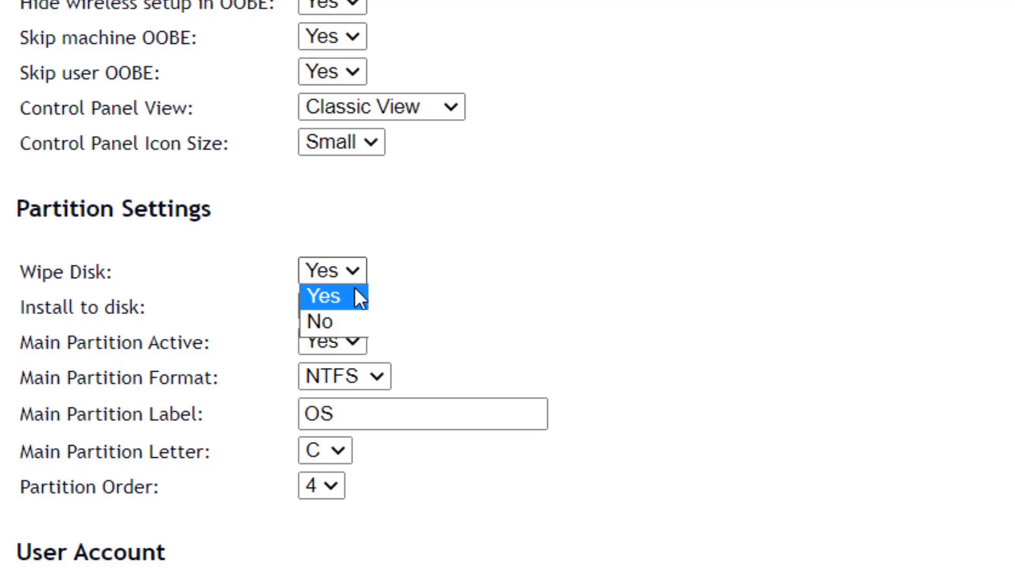
pyautogui.click(355, 291)
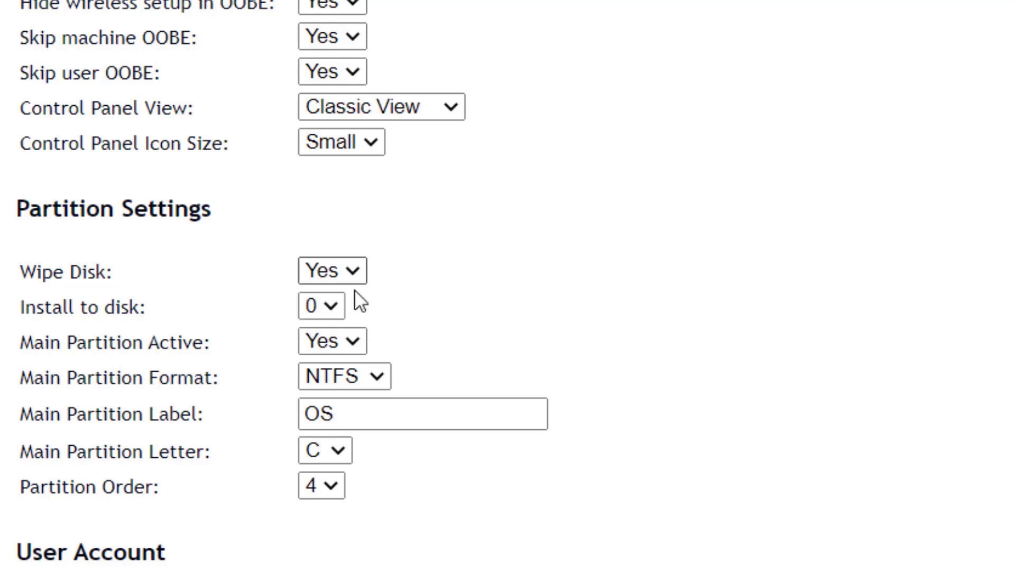
pyautogui.click(404, 271)
pyautogui.click(349, 275)
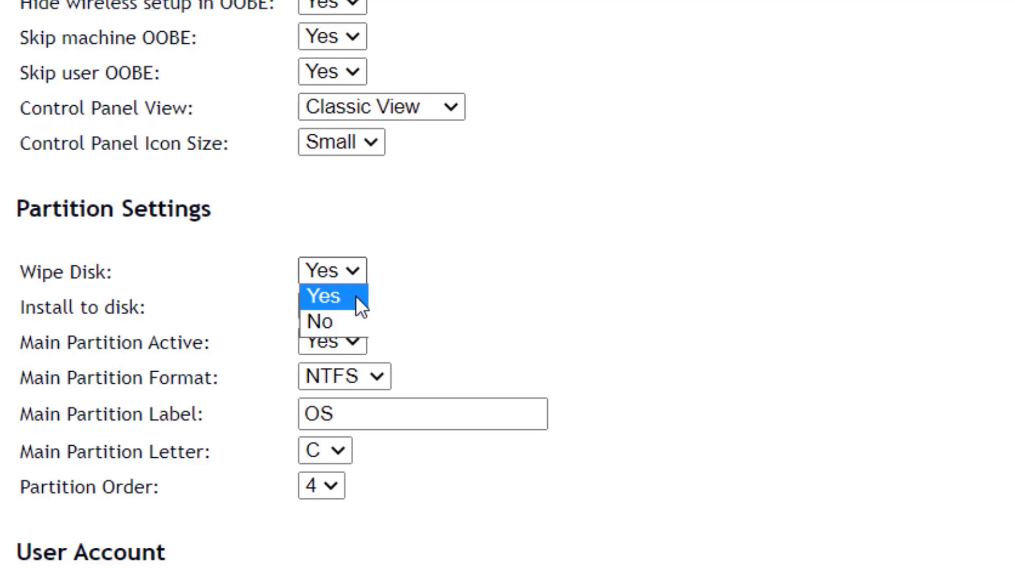
pyautogui.click(353, 297)
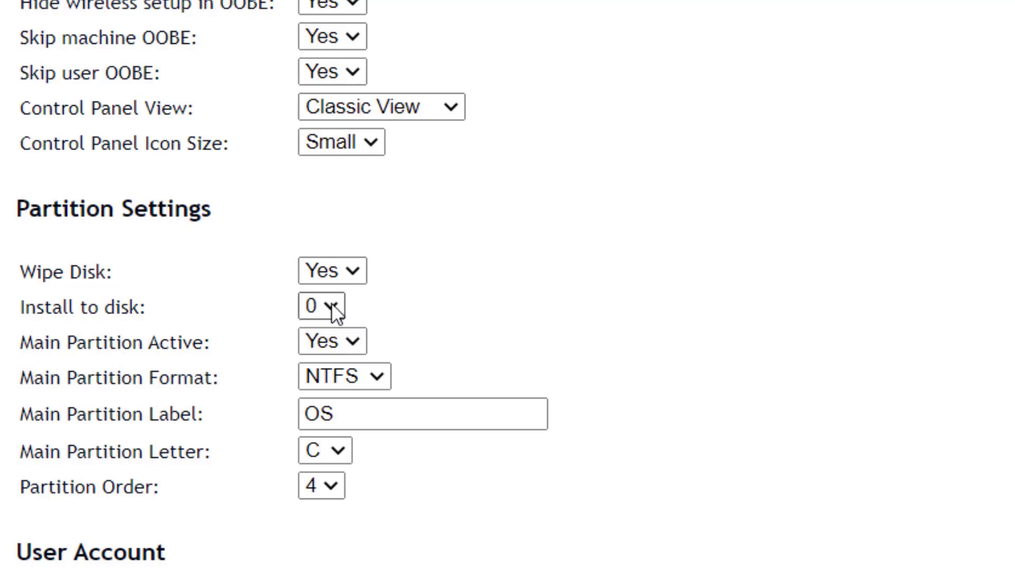
pyautogui.click(332, 306)
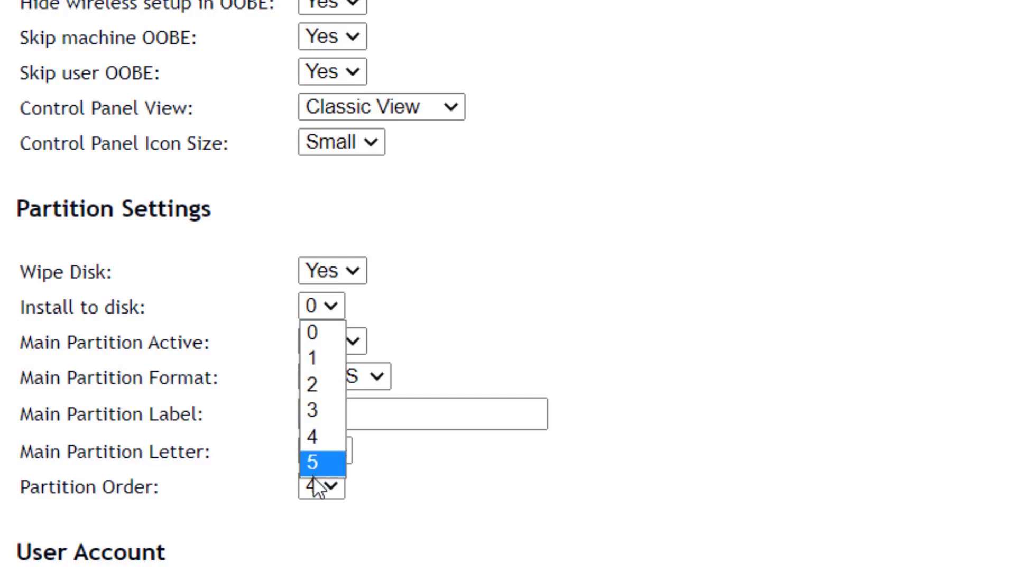
pyautogui.click(412, 299)
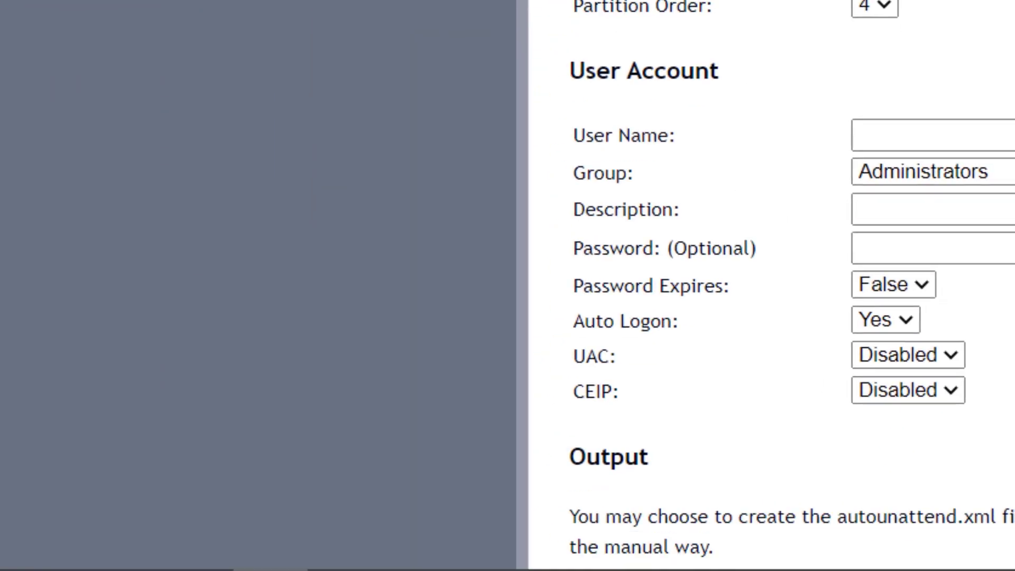
# Search for cmd and launch Command Prompt
pyautogui.click(97, 540)
pyautogui.write('cm')
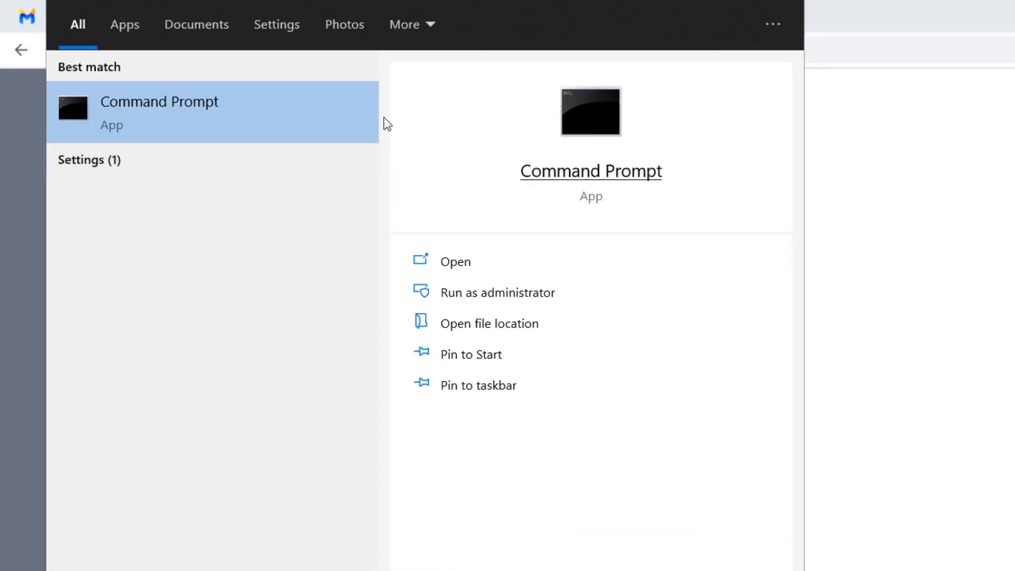
pyautogui.click(290, 106)
# Start diskpart and run list disk, showing Disk 0 (238 GB) and Disk 1 (29 GB)
pyautogui.write('diskpart')
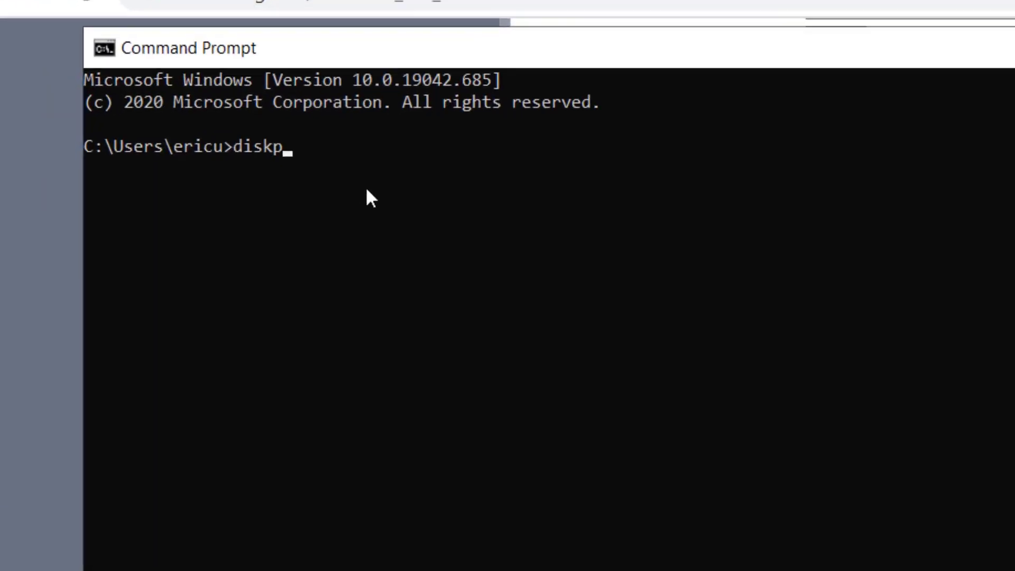
pyautogui.press('Return')
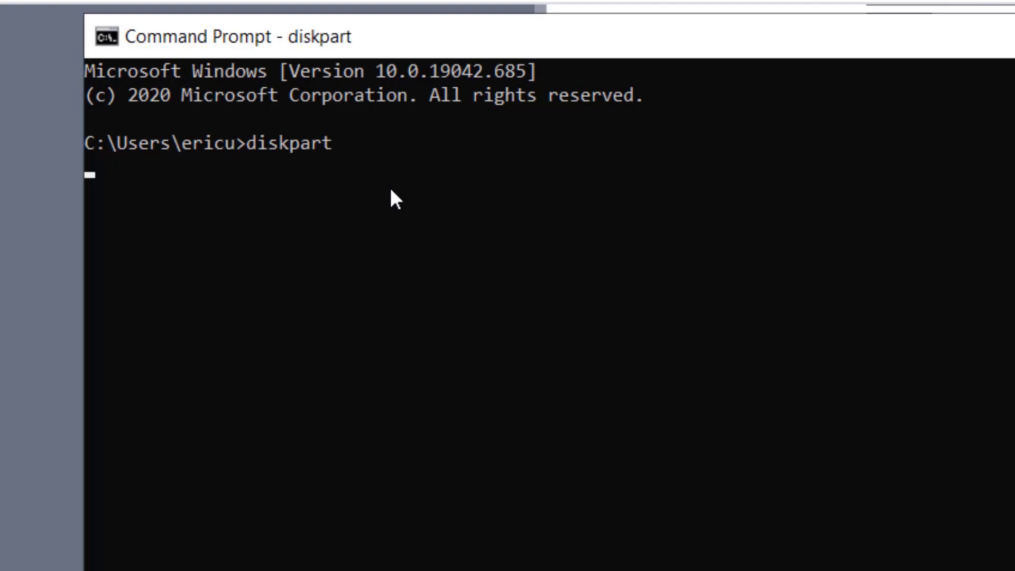
pyautogui.write('list disk')
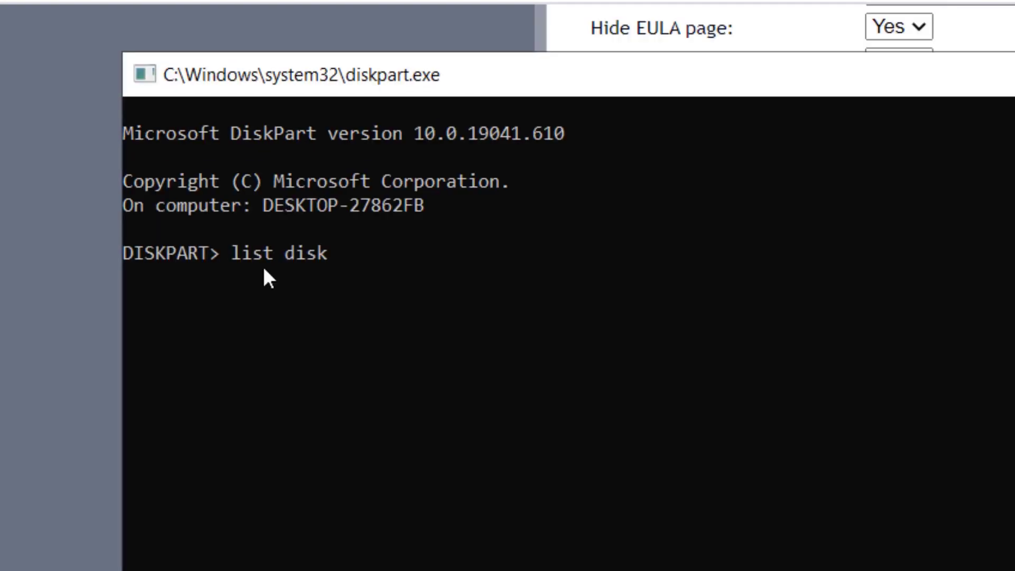
pyautogui.press('Return')
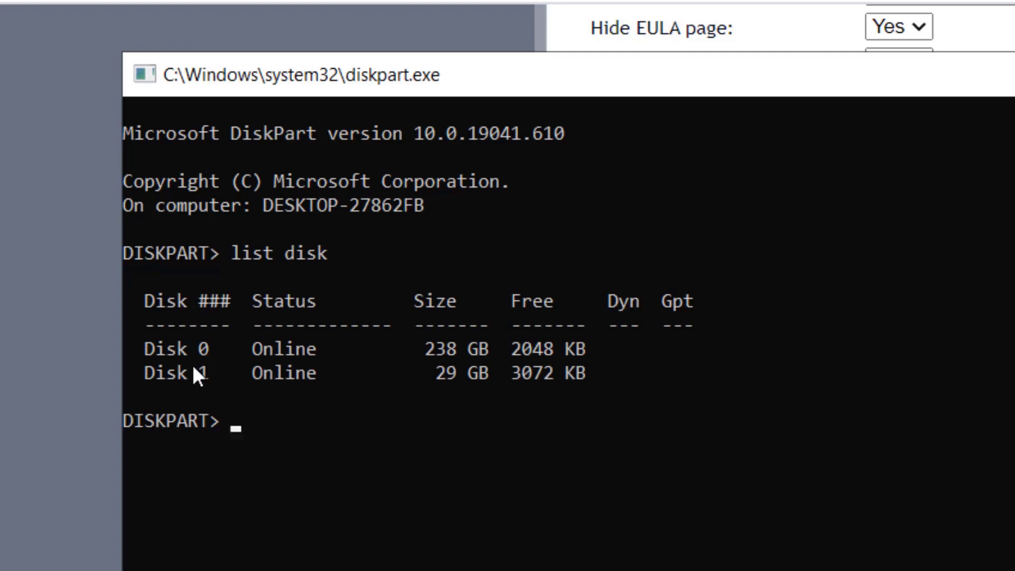
pyautogui.moveTo(725, 85); pyautogui.dragTo(1014, 264)
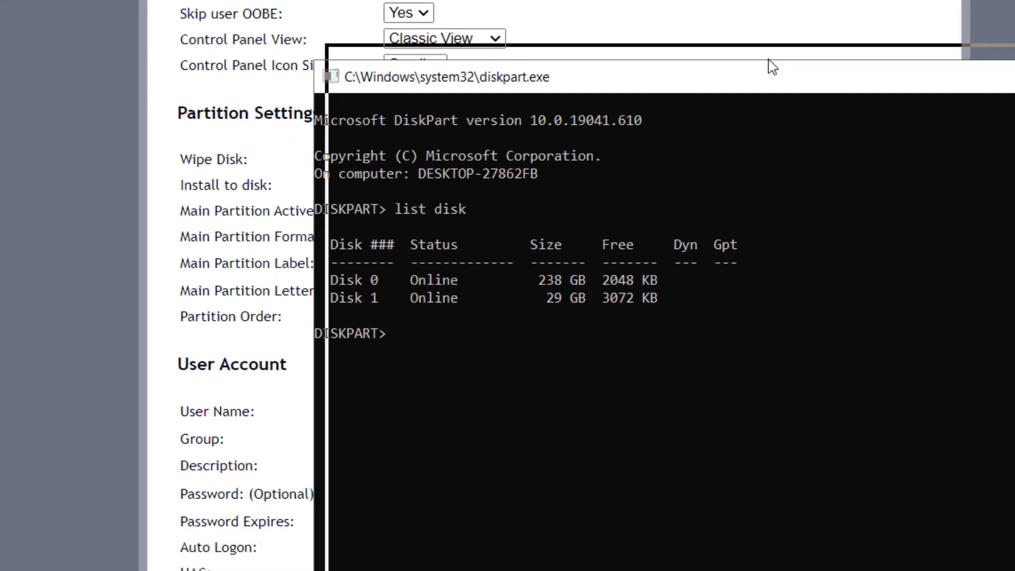
# Open This PC and safely eject the EOS_DIGITAL SD card from the tray
pyautogui.press('super+e')
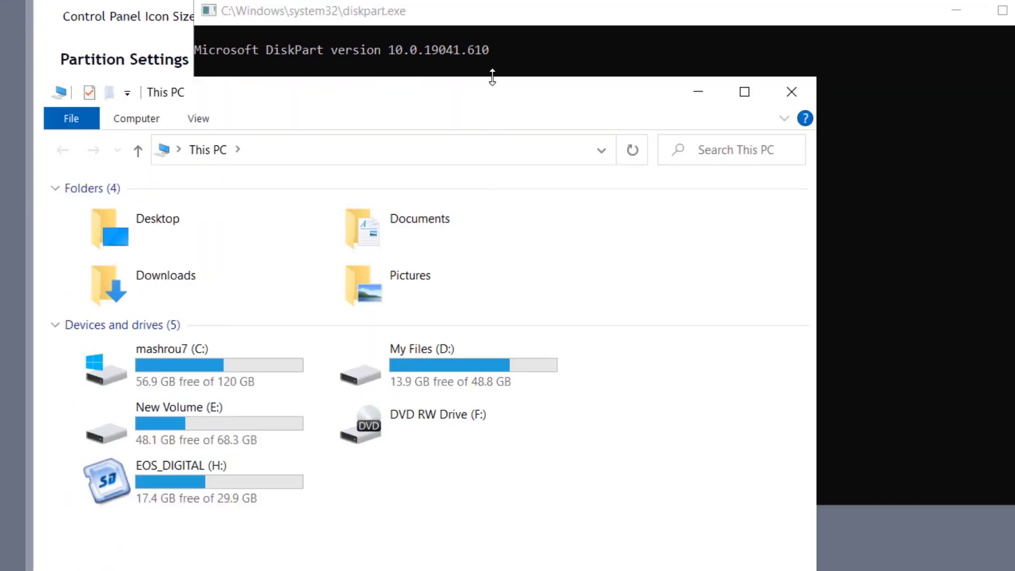
pyautogui.moveTo(495, 101); pyautogui.dragTo(1004, 0)
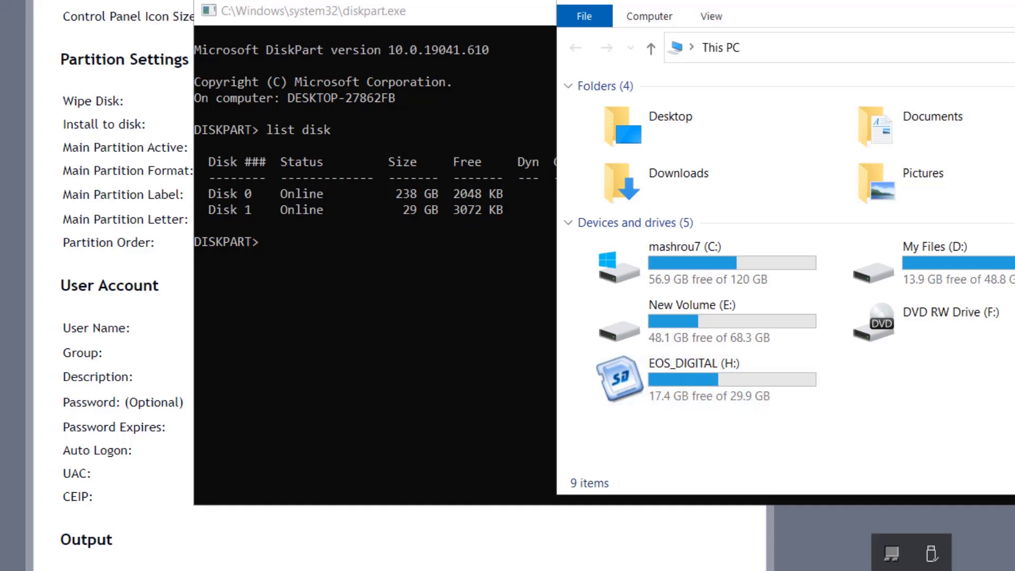
pyautogui.click(931, 553)
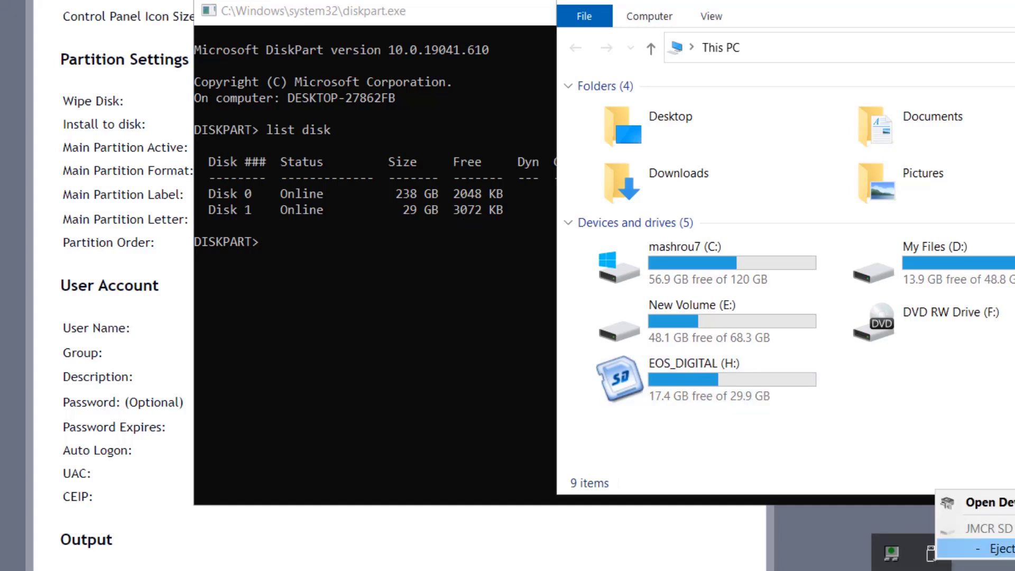
pyautogui.click(989, 548)
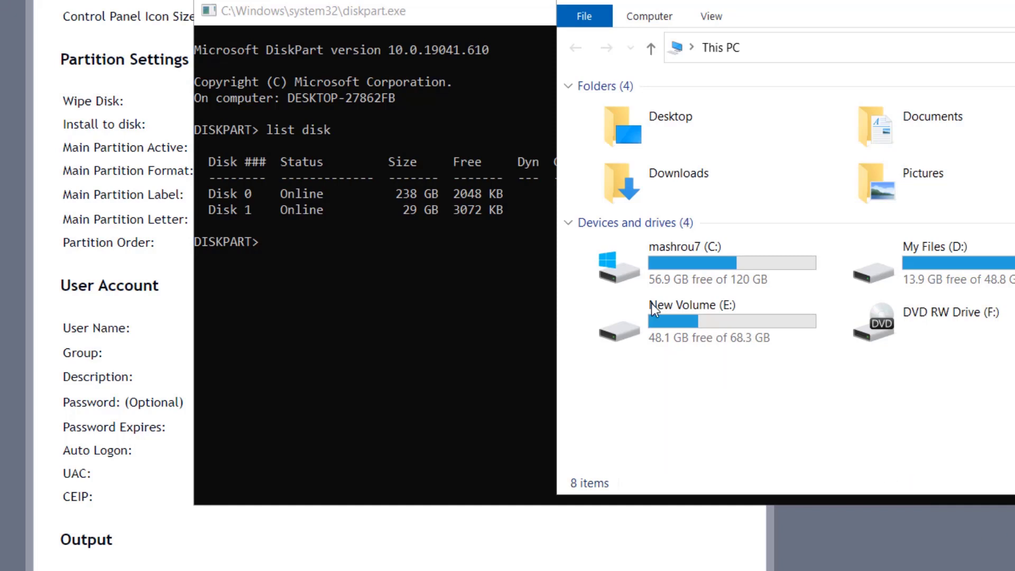
# Rerun list disk to confirm only Disk 0 remains, and check the mashrou7 (C:) drive size
pyautogui.click(343, 253)
pyautogui.write('list')
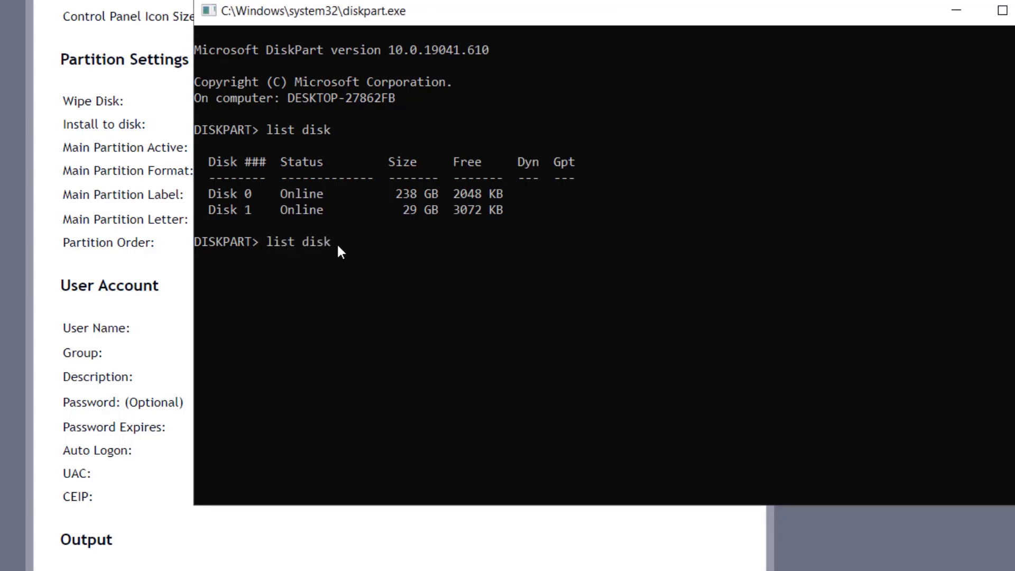
pyautogui.write(' disk')
pyautogui.press('Return')
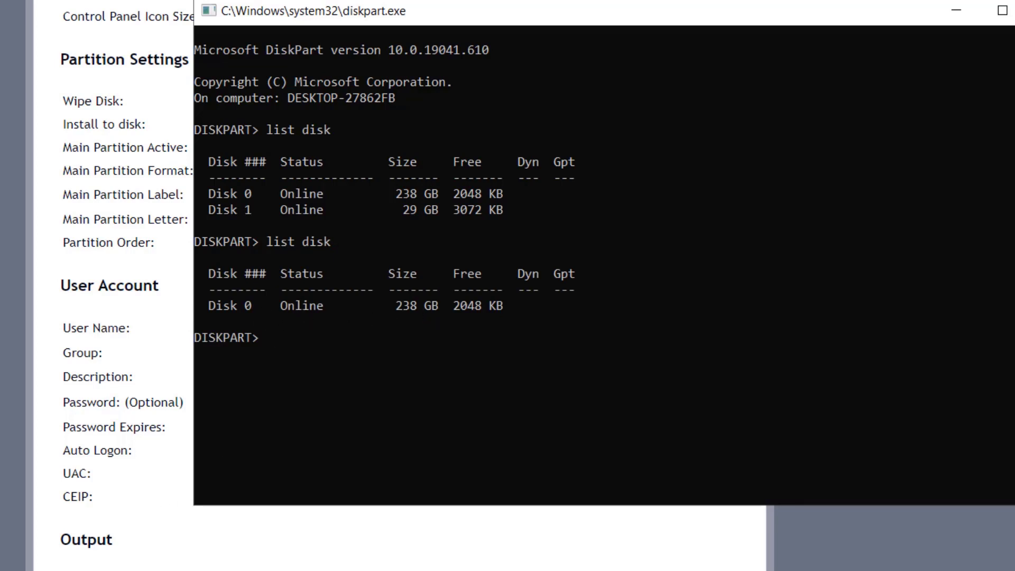
pyautogui.press('super+e')
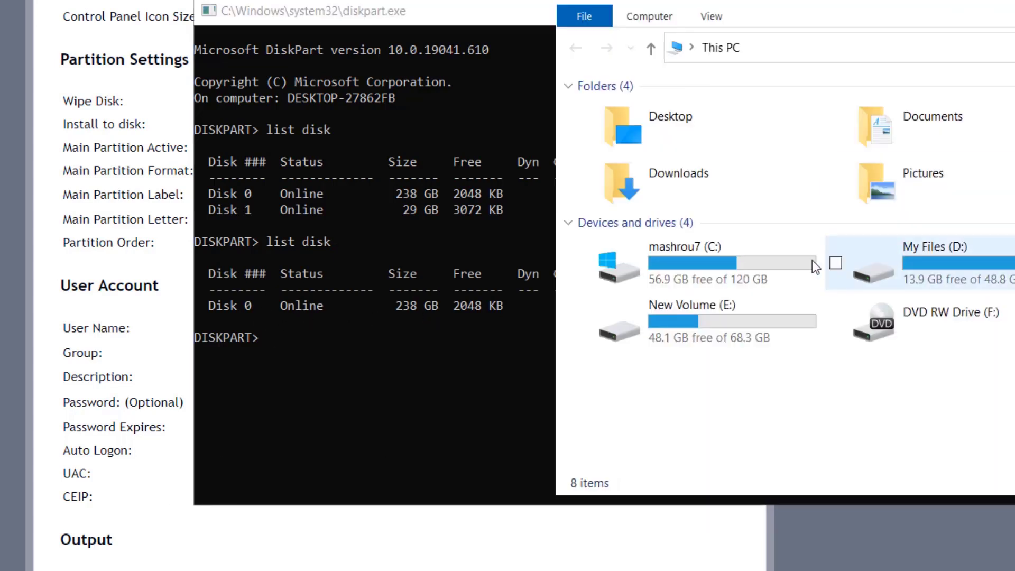
pyautogui.click(725, 266)
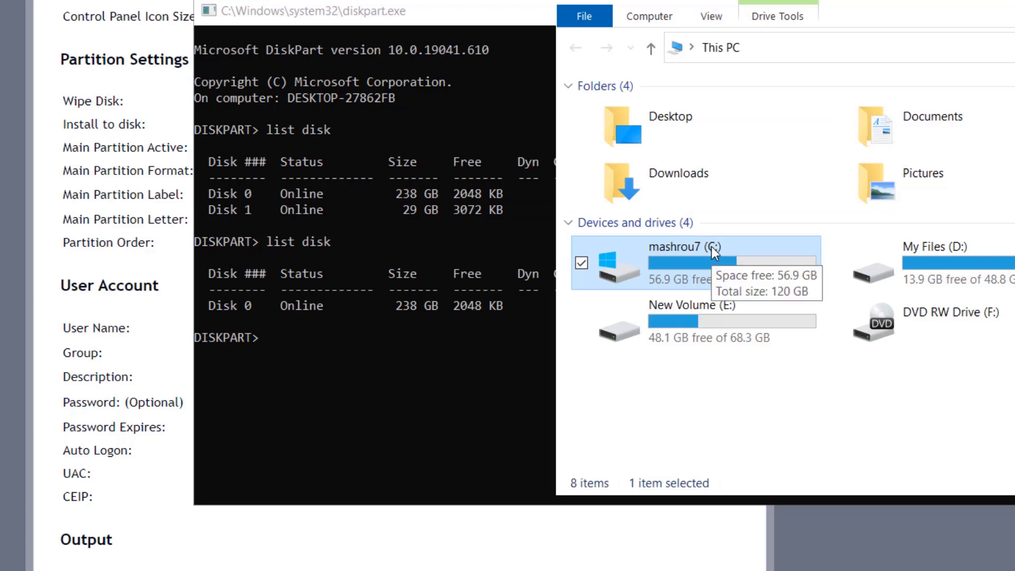
pyautogui.click(264, 353)
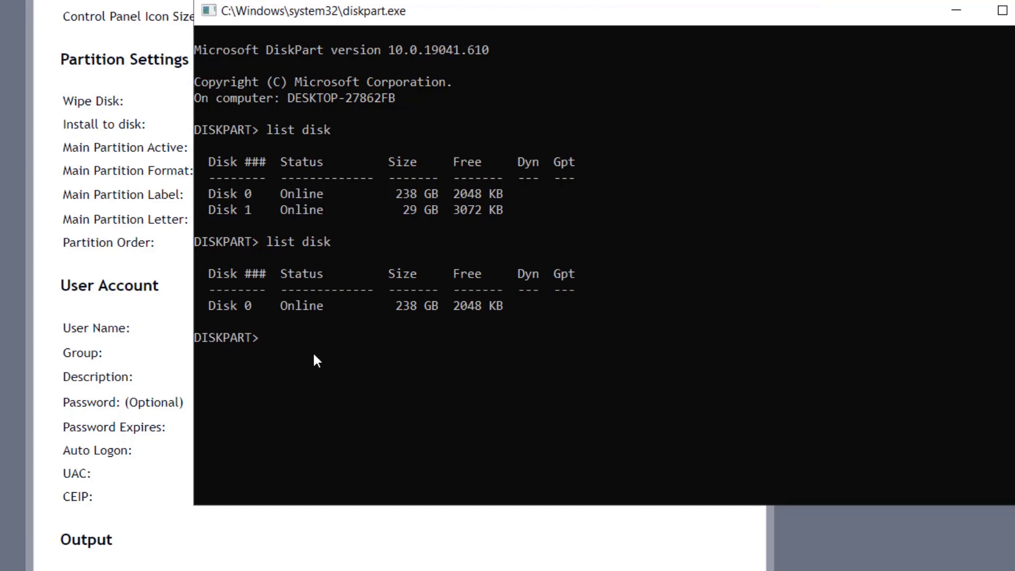
# Run select disk 0 and list volume in DiskPart, then highlight the 120 GB C: Volume 2 row
pyautogui.write('select disk 0')
pyautogui.press('Return')
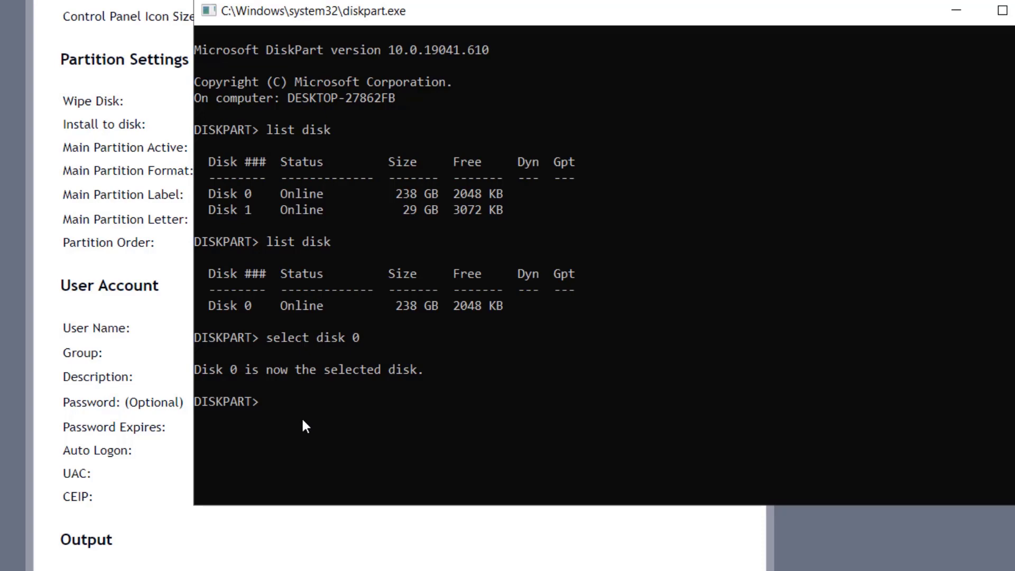
pyautogui.write('list volume')
pyautogui.press('Return')
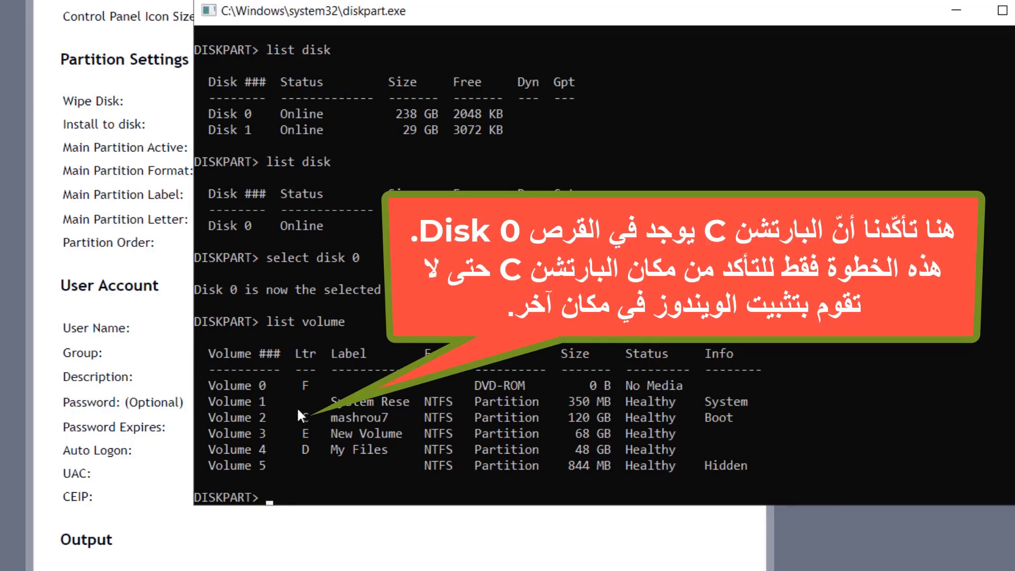
pyautogui.click(311, 418)
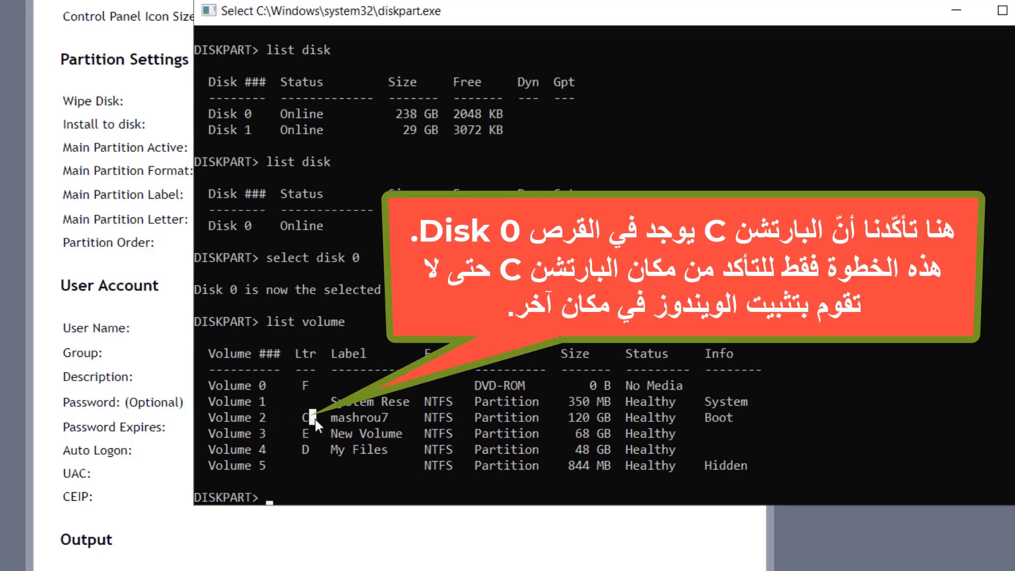
pyautogui.click(261, 418)
pyautogui.click(241, 417)
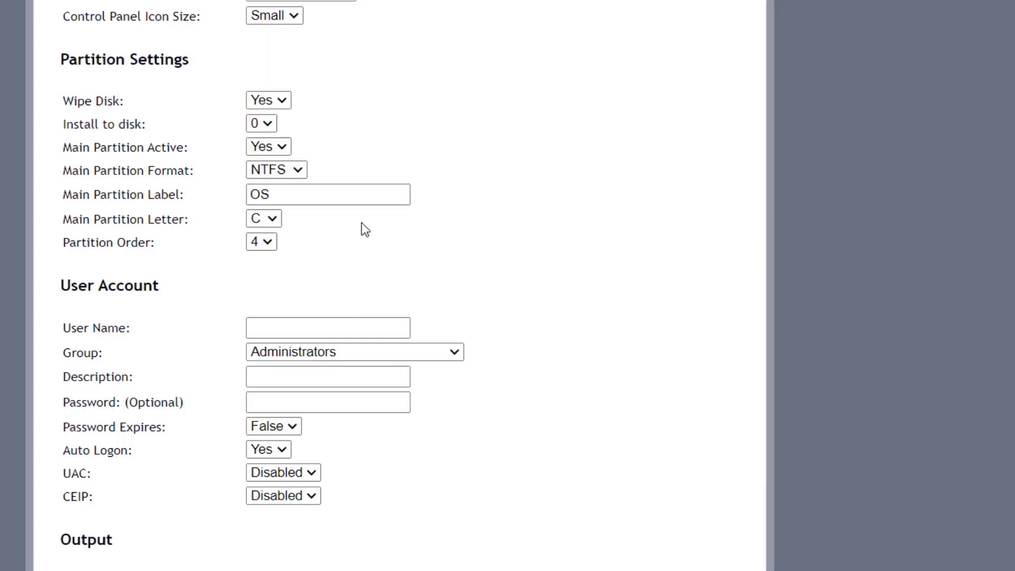
# Replace the Main Partition Label OS with mashrou7, keeping letter C and partition order 4
pyautogui.click(315, 192)
pyautogui.moveTo(315, 191); pyautogui.dragTo(246, 195)
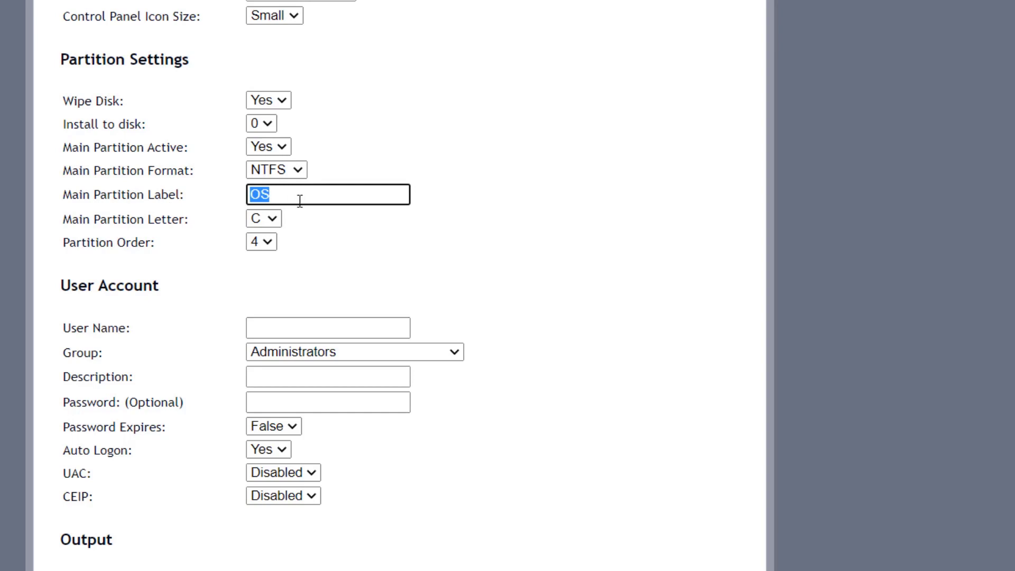
pyautogui.write('mashrou7')
pyautogui.click(272, 214)
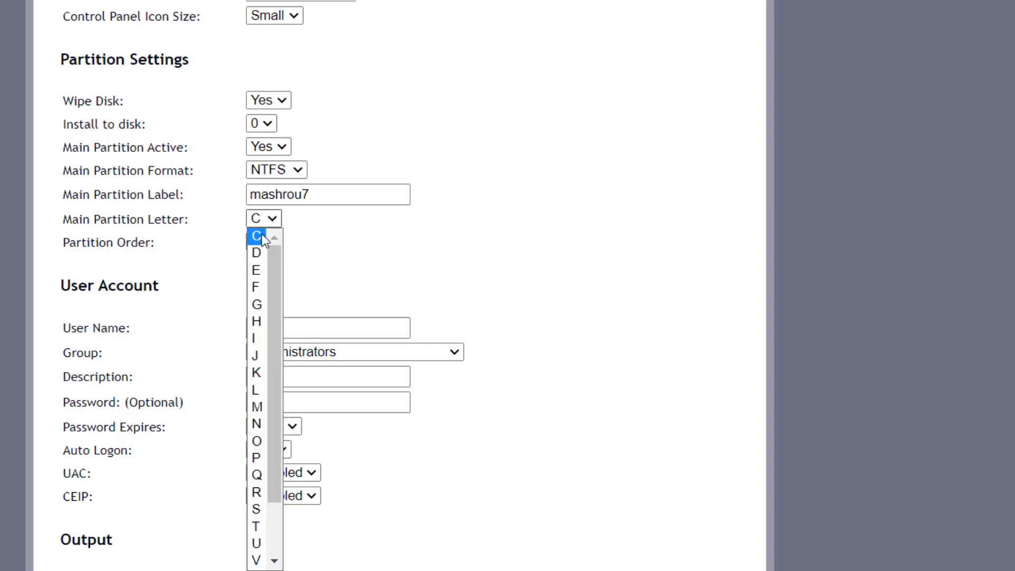
pyautogui.click(259, 239)
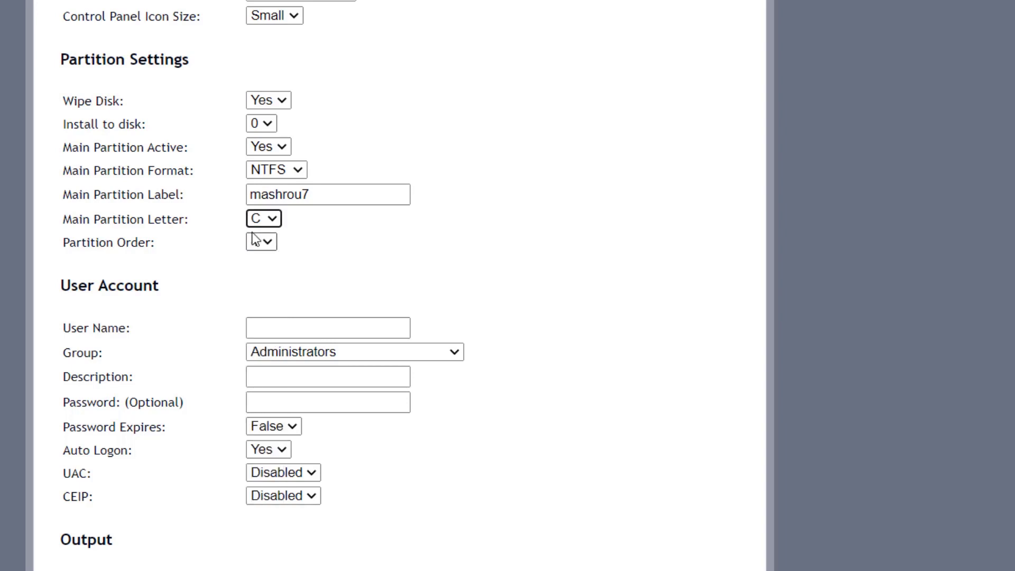
pyautogui.click(271, 242)
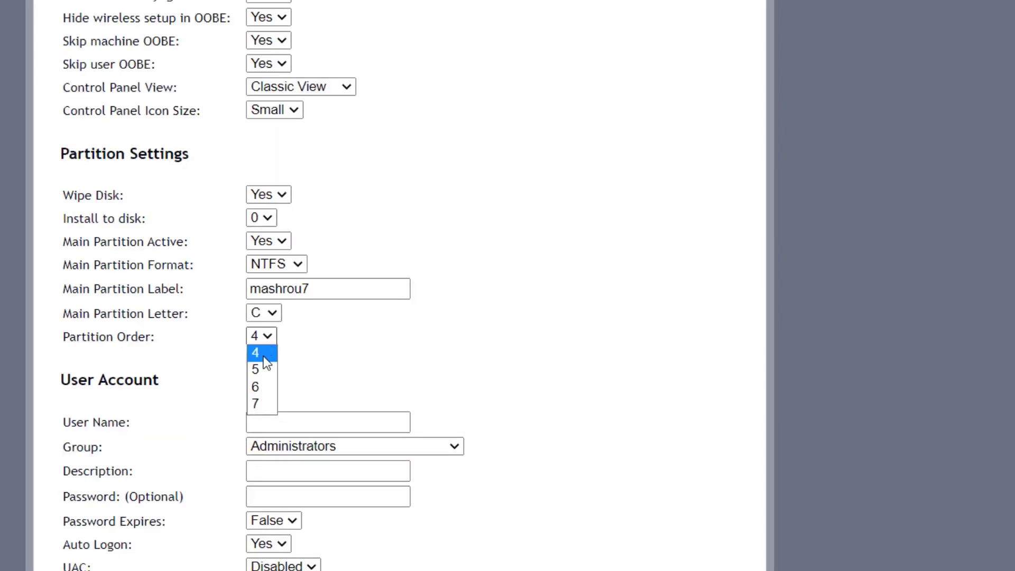
pyautogui.click(265, 357)
pyautogui.scroll(-4, 364, 402)
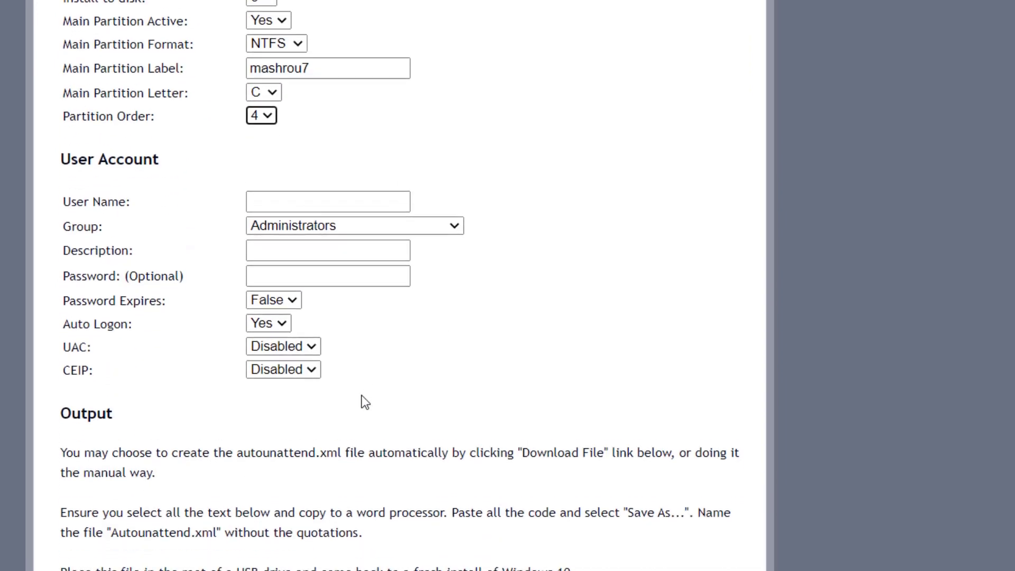
# Enter the account user name and 'Admin' as its description
pyautogui.click(315, 196)
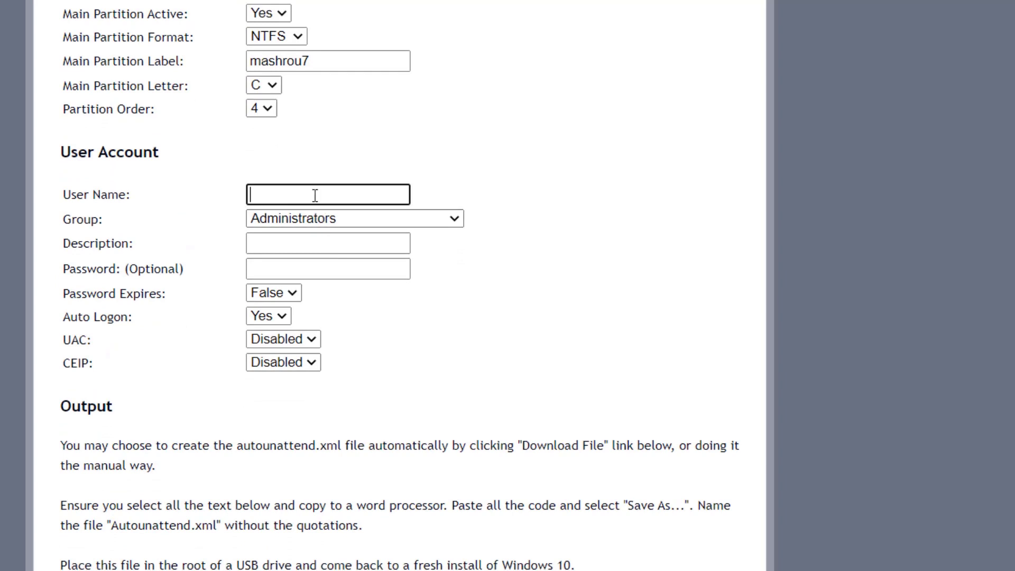
pyautogui.write('mashrou7')
pyautogui.click(314, 242)
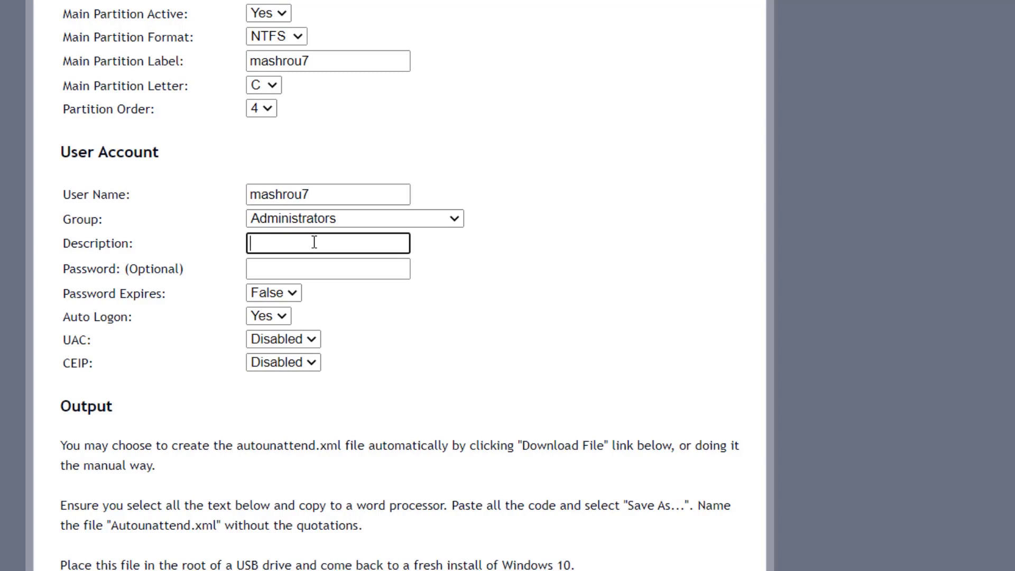
pyautogui.write('Admin')
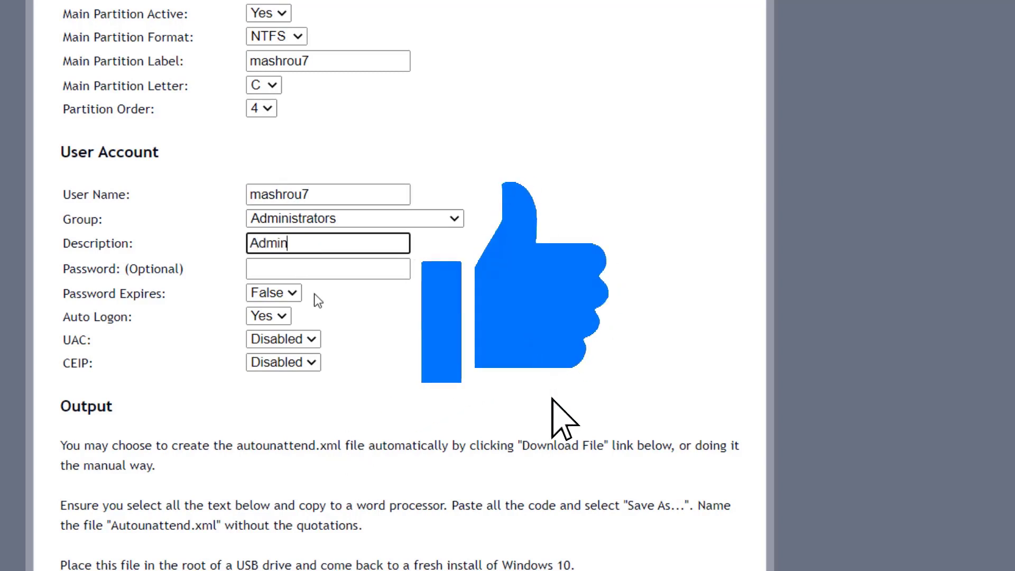
pyautogui.click(329, 268)
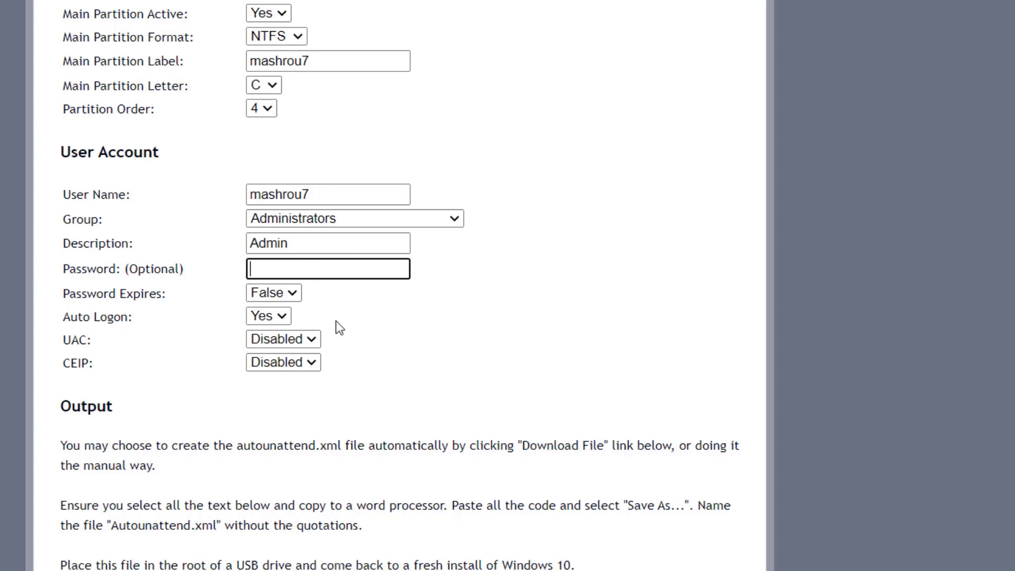
# Set UAC to Enable, keep CEIP Disabled, and scroll to the generated XML
pyautogui.scroll(-2, 335, 320)
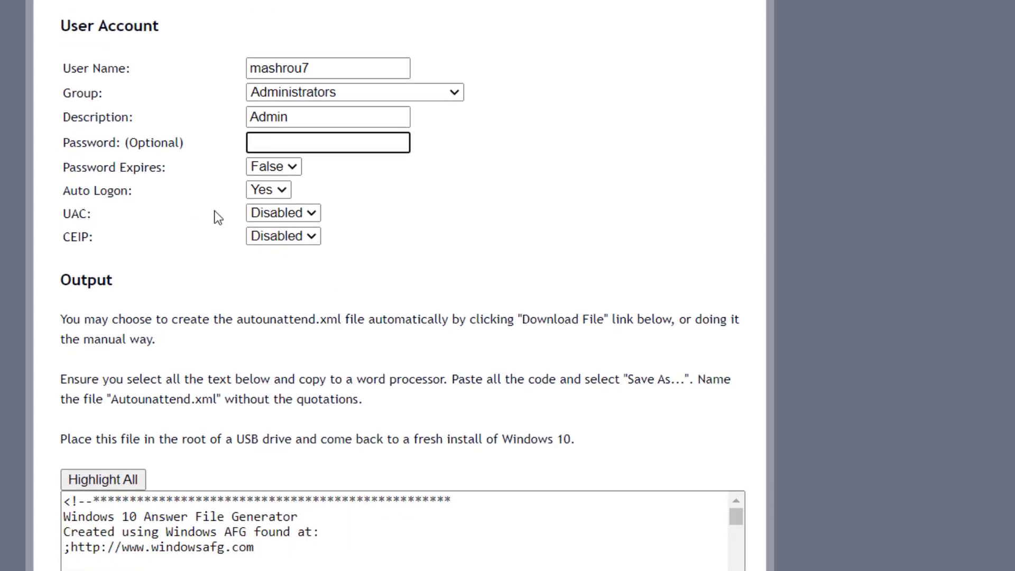
pyautogui.click(312, 214)
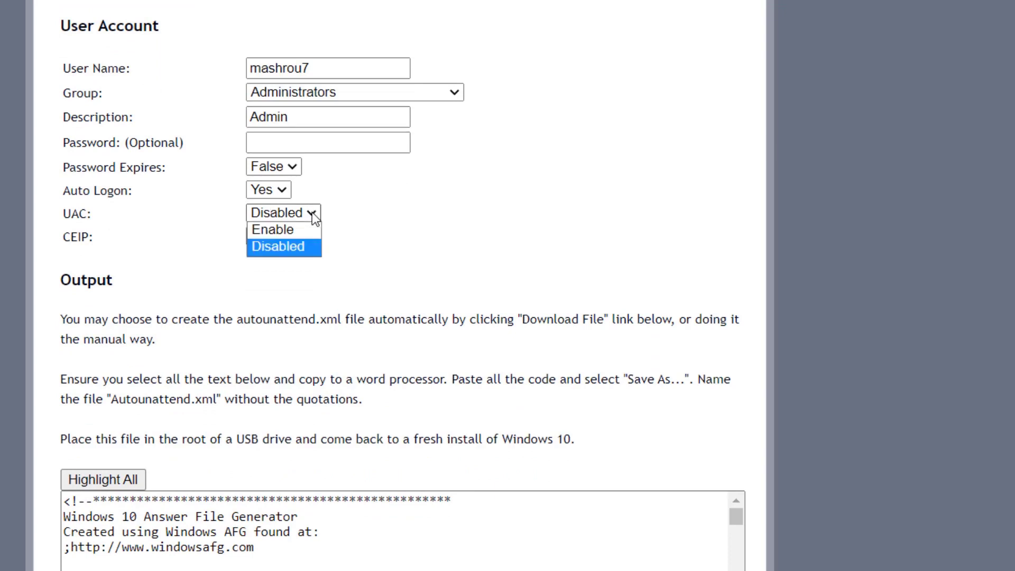
pyautogui.click(292, 230)
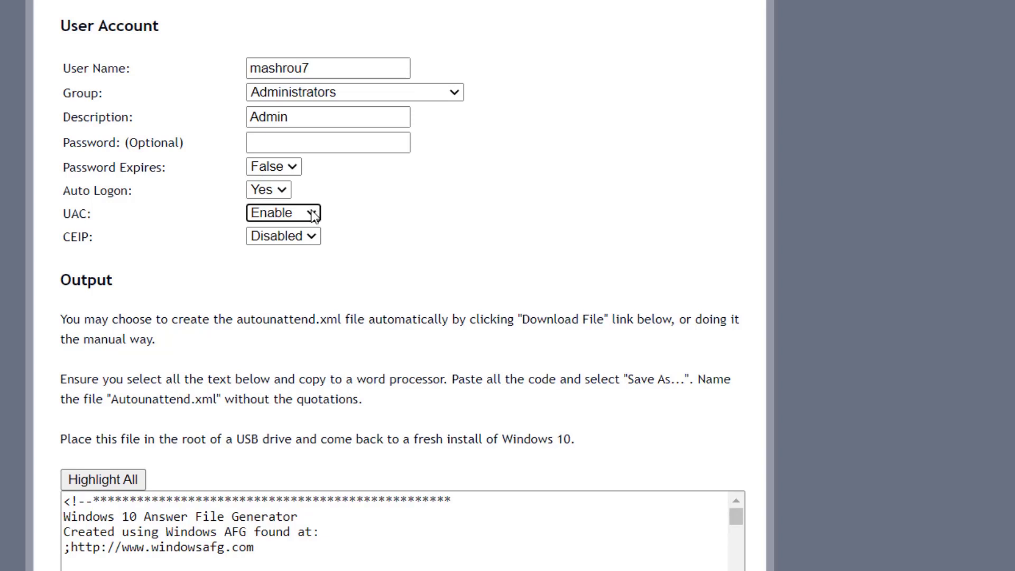
pyautogui.click(313, 215)
pyautogui.click(308, 216)
pyautogui.click(311, 238)
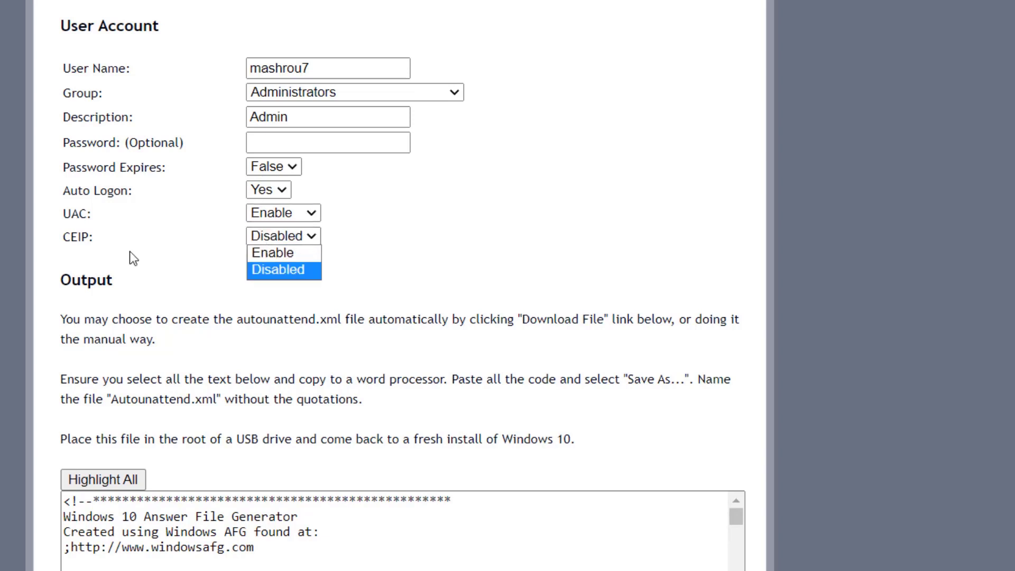
pyautogui.click(429, 233)
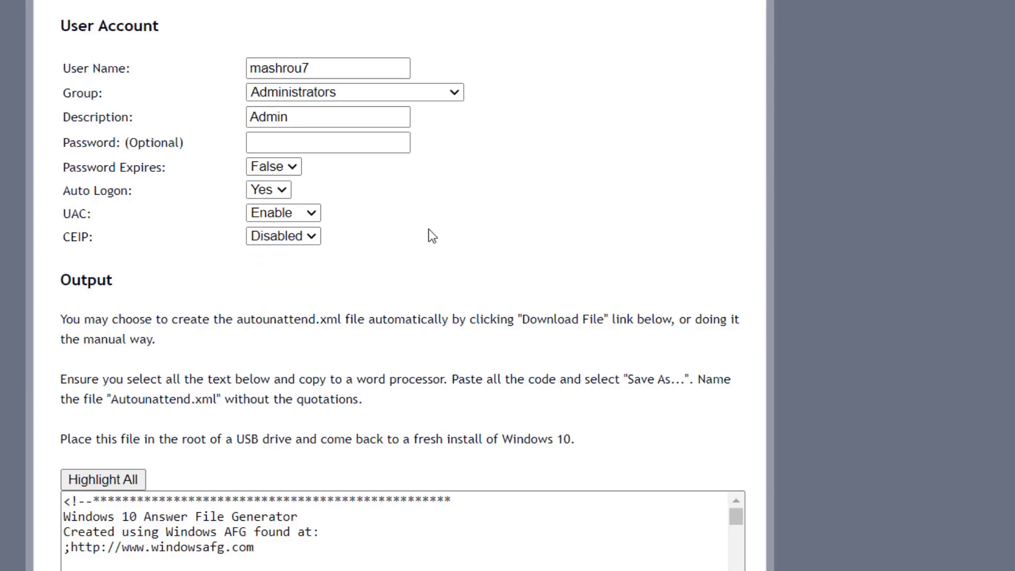
pyautogui.scroll(-9, 429, 234)
pyautogui.scroll(-1, 431, 235)
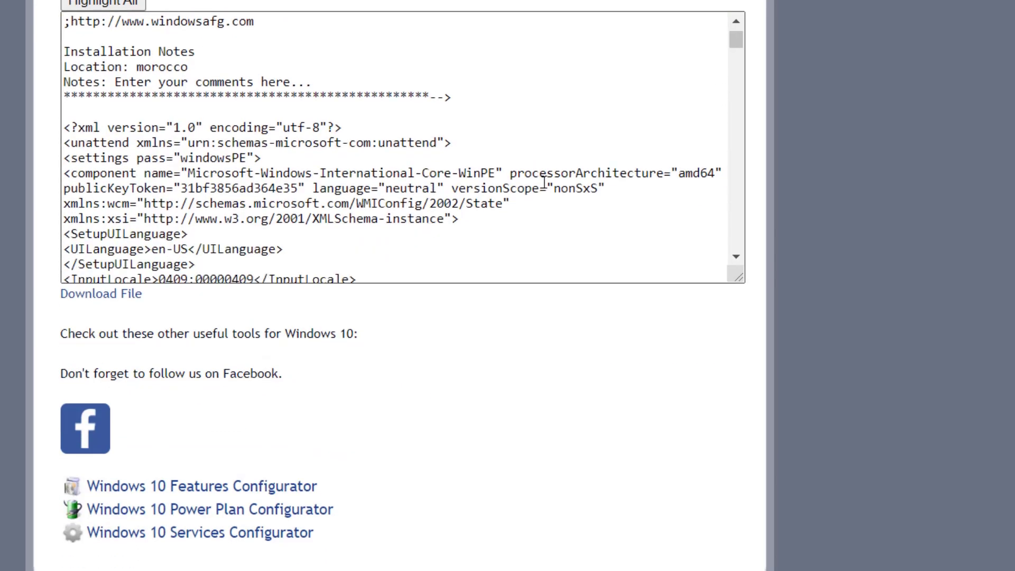
# Download autounattend.xml, show it in Downloads, and drag it onto the desktop
pyautogui.scroll(-20, 545, 182)
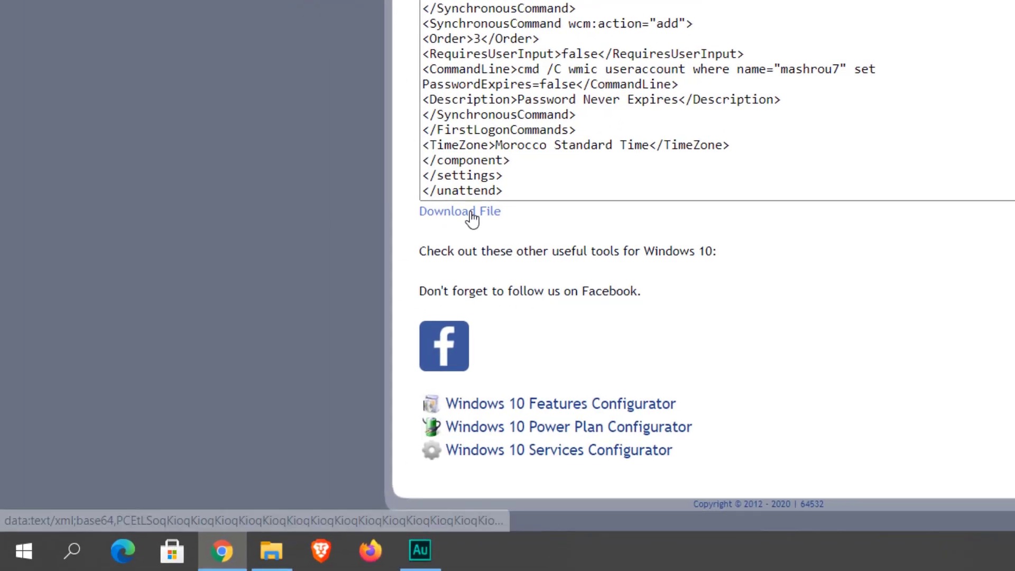
pyautogui.click(470, 214)
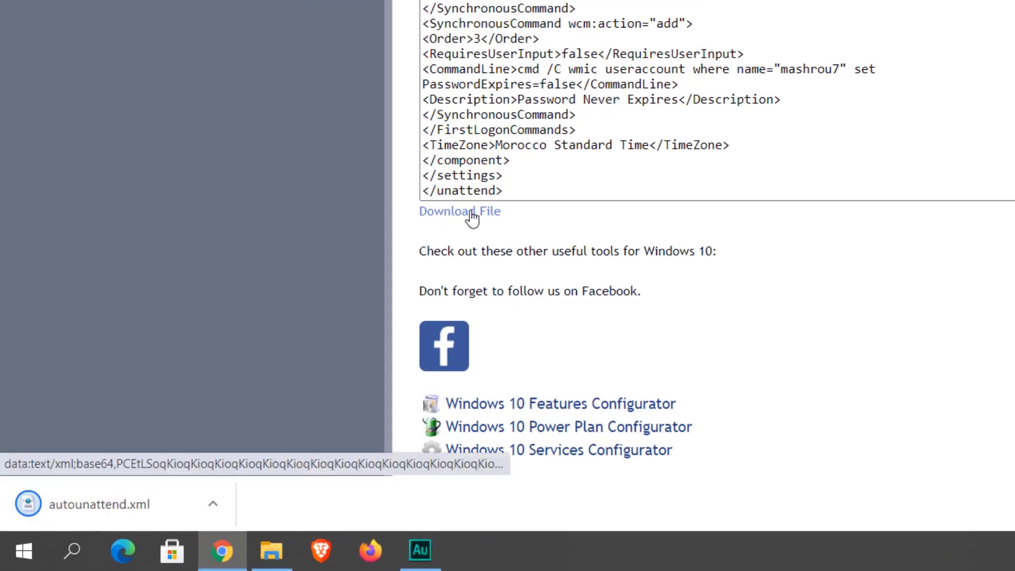
pyautogui.click(213, 505)
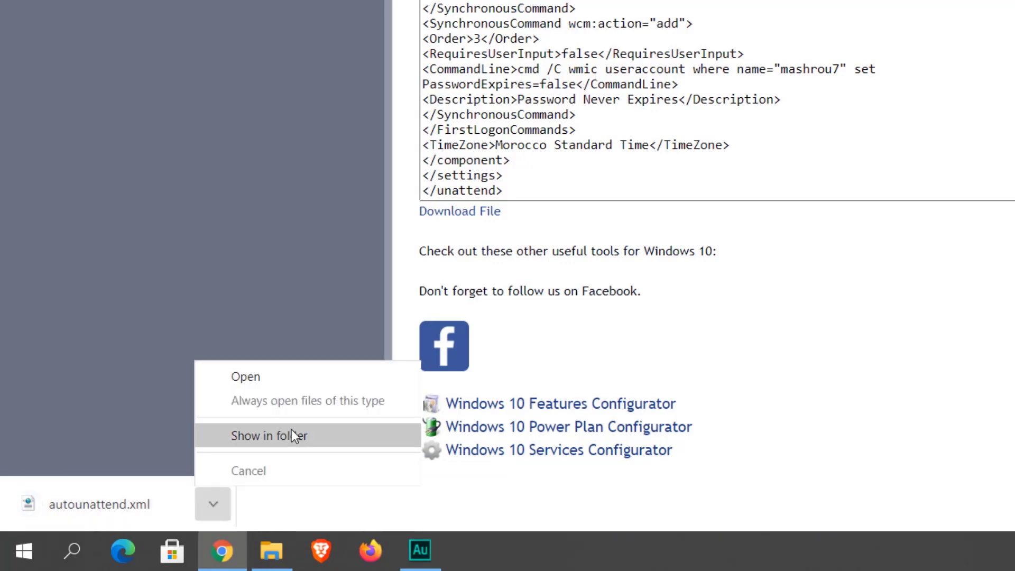
pyautogui.click(291, 429)
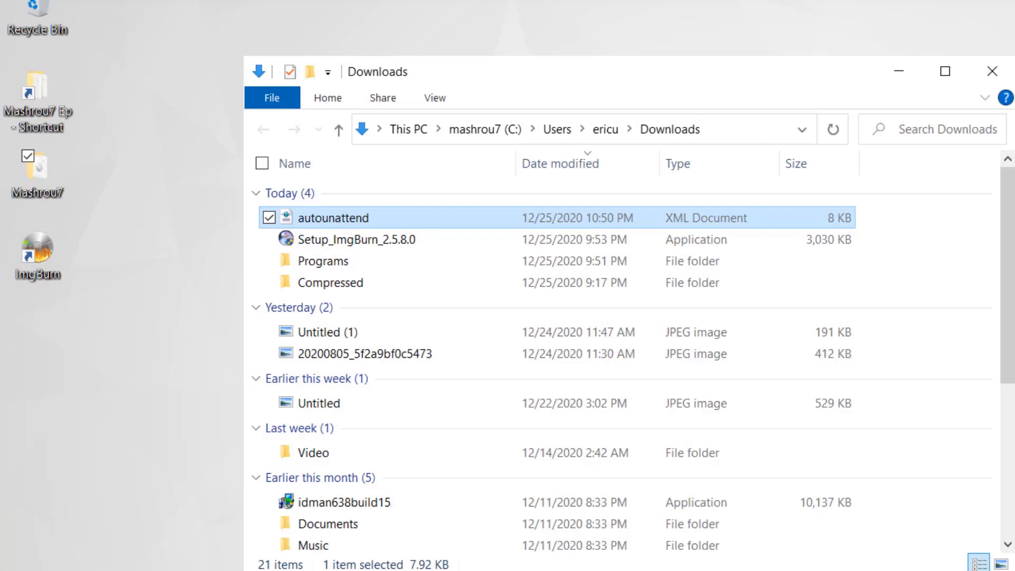
pyautogui.moveTo(341, 214); pyautogui.dragTo(150, 228)
# Drag autounattend from the desktop into the Mashrou7\Mashrou7 Windows10 installation folder
pyautogui.click(988, 72)
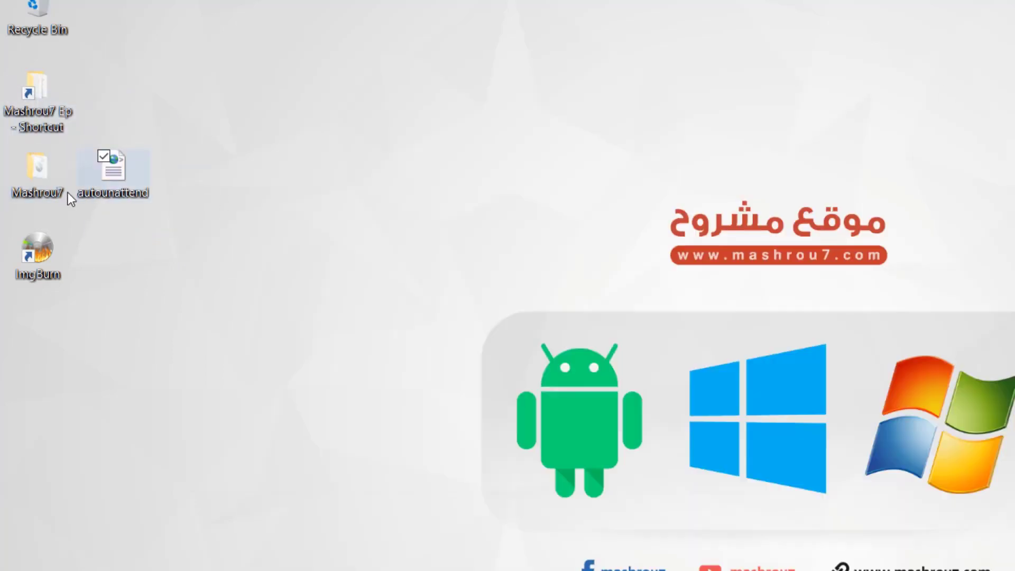
pyautogui.doubleClick(35, 166)
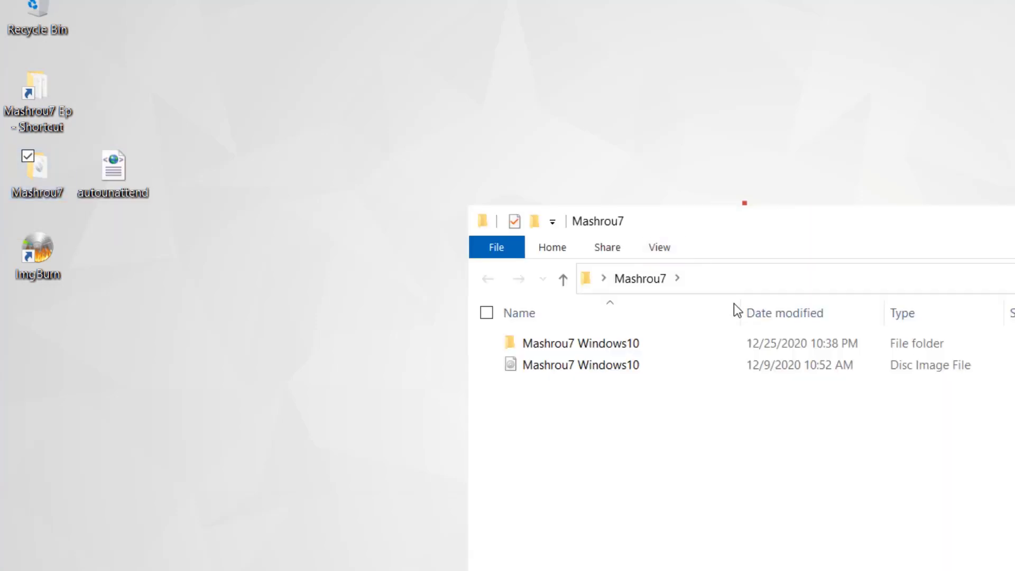
pyautogui.click(674, 346)
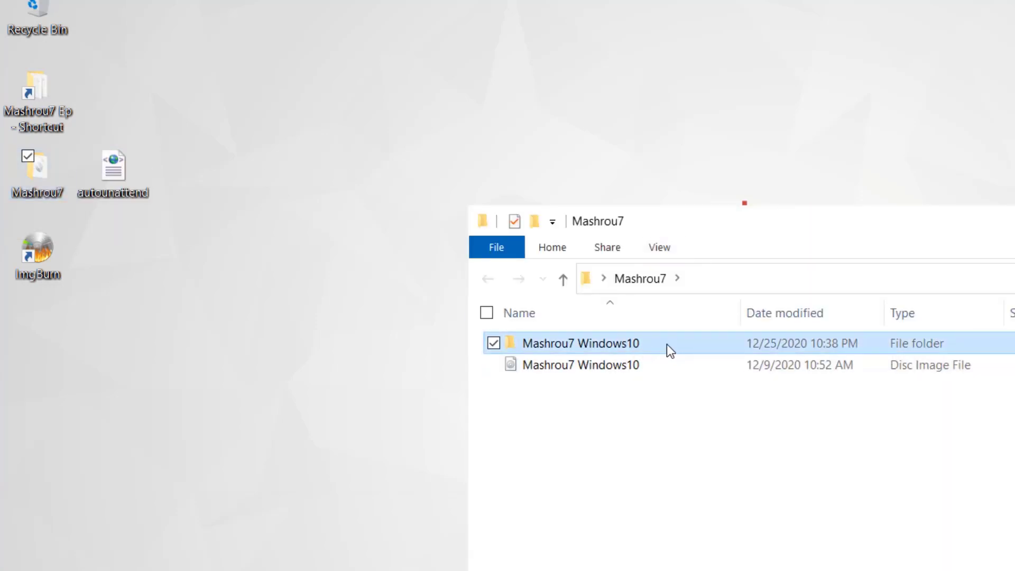
pyautogui.doubleClick(660, 350)
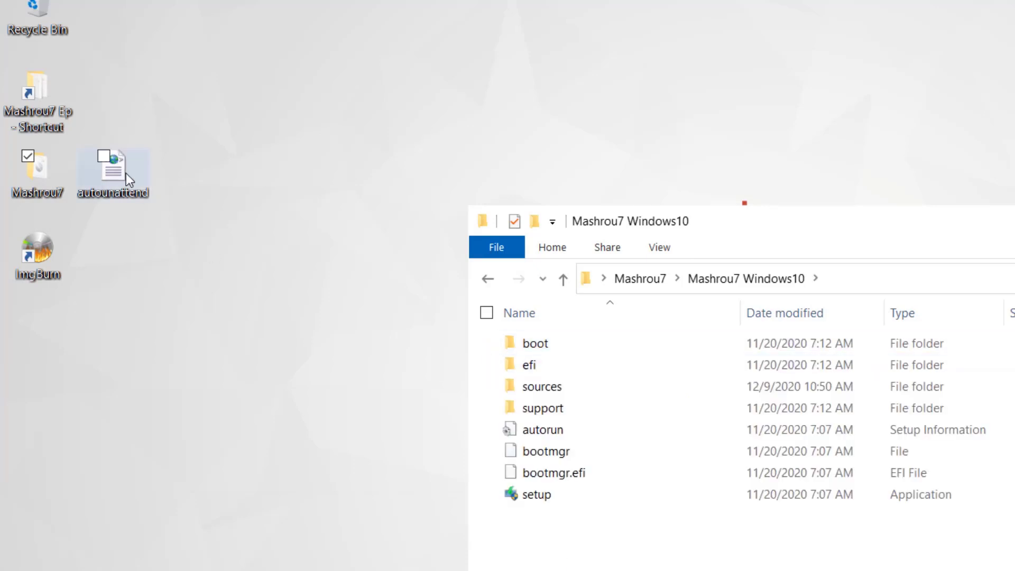
pyautogui.moveTo(126, 173); pyautogui.dragTo(534, 524)
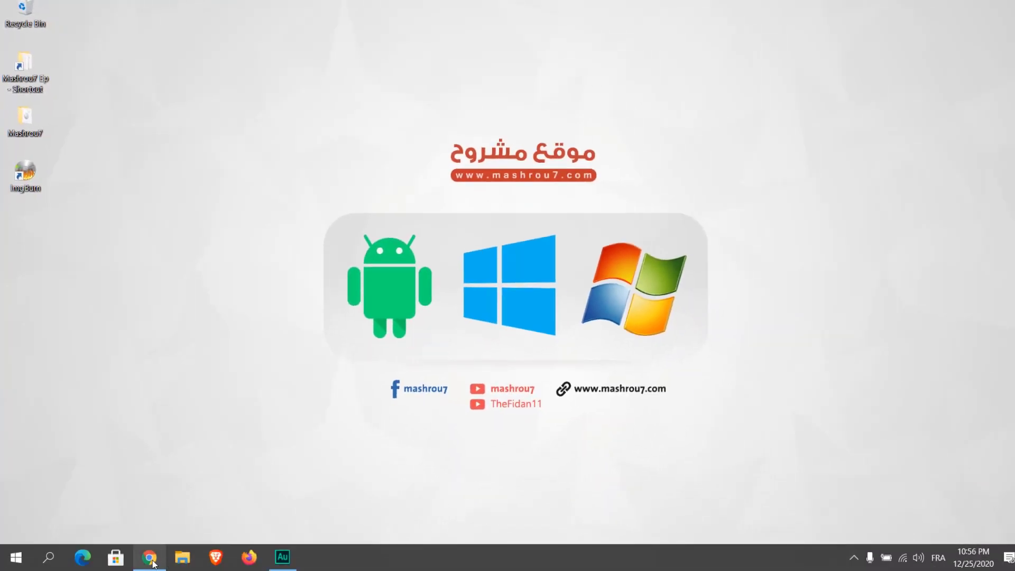
pyautogui.click(149, 557)
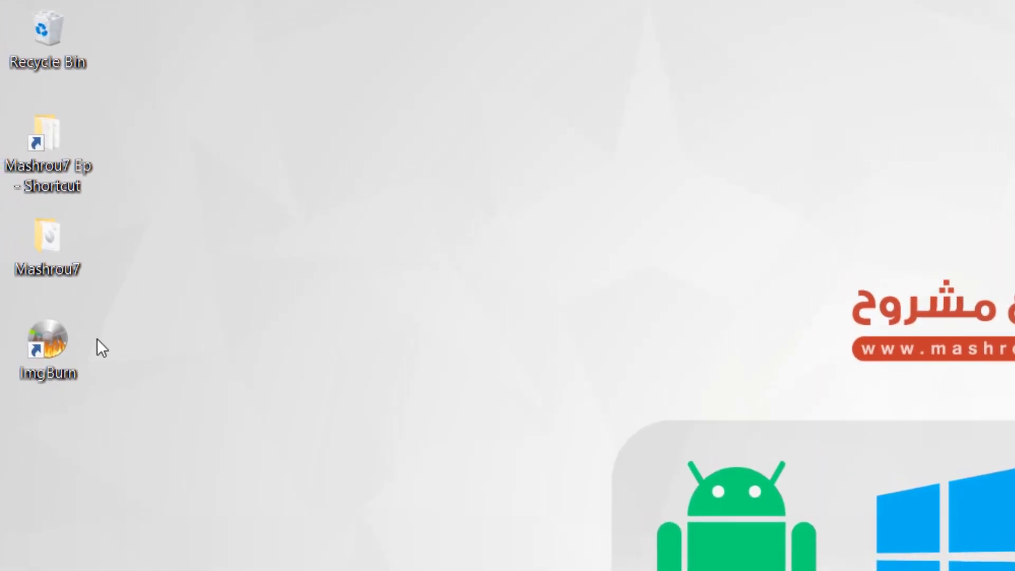
# Launch ImgBurn's files-and-folders build mode and add Desktop\Mashrou7\Mashrou7 Windows10 as source
pyautogui.click(55, 336)
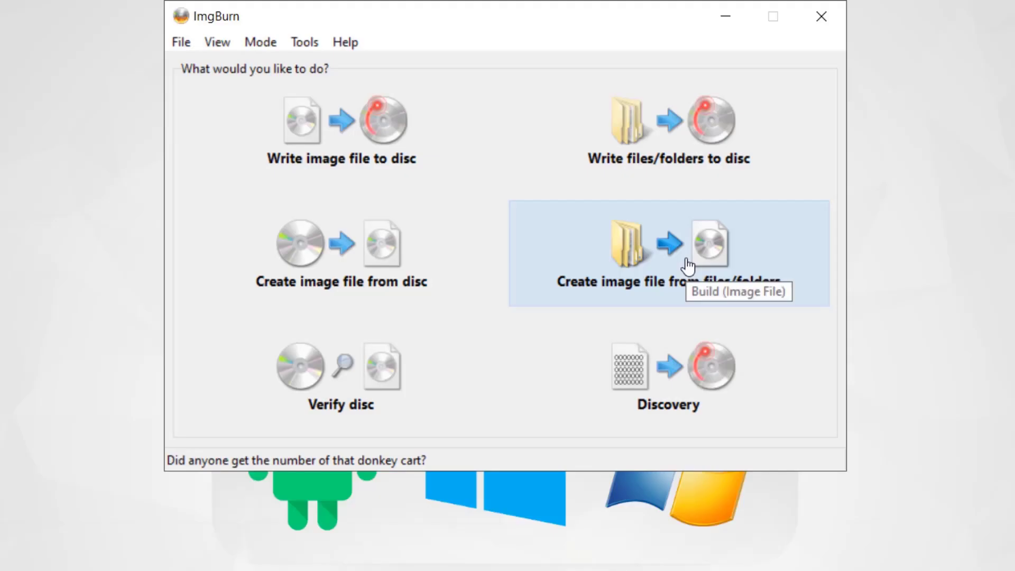
pyautogui.click(694, 95)
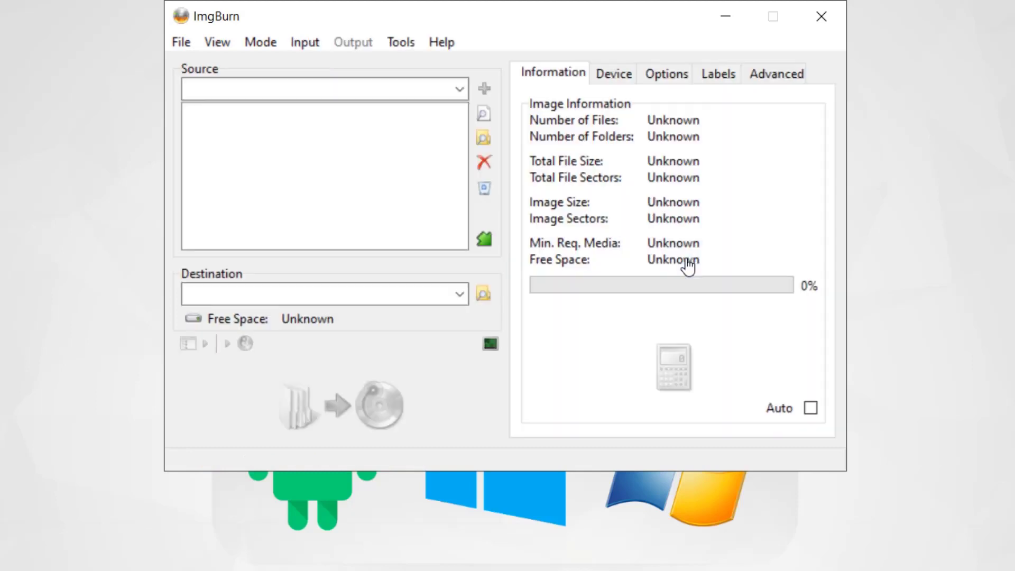
pyautogui.click(484, 140)
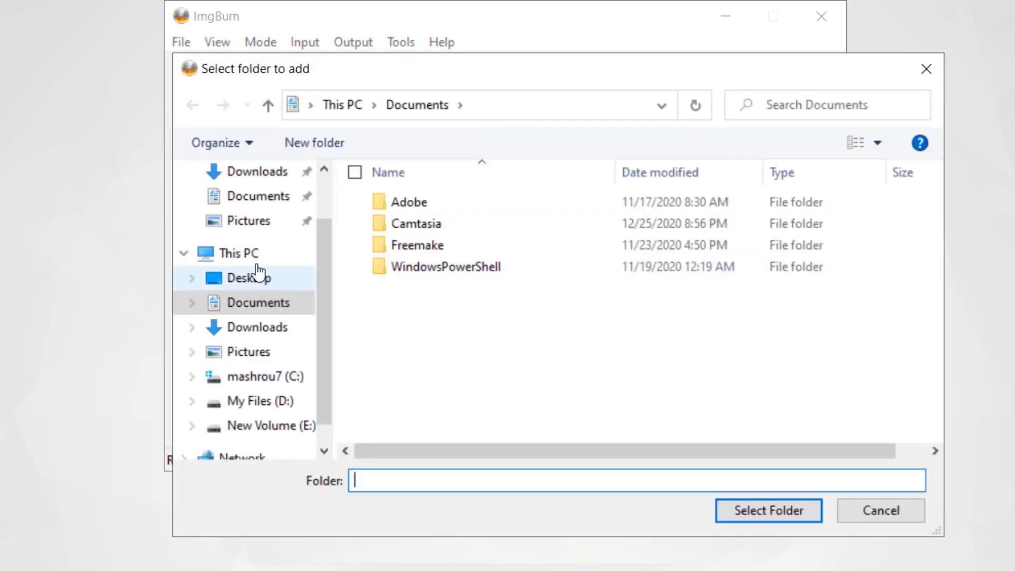
pyautogui.click(256, 279)
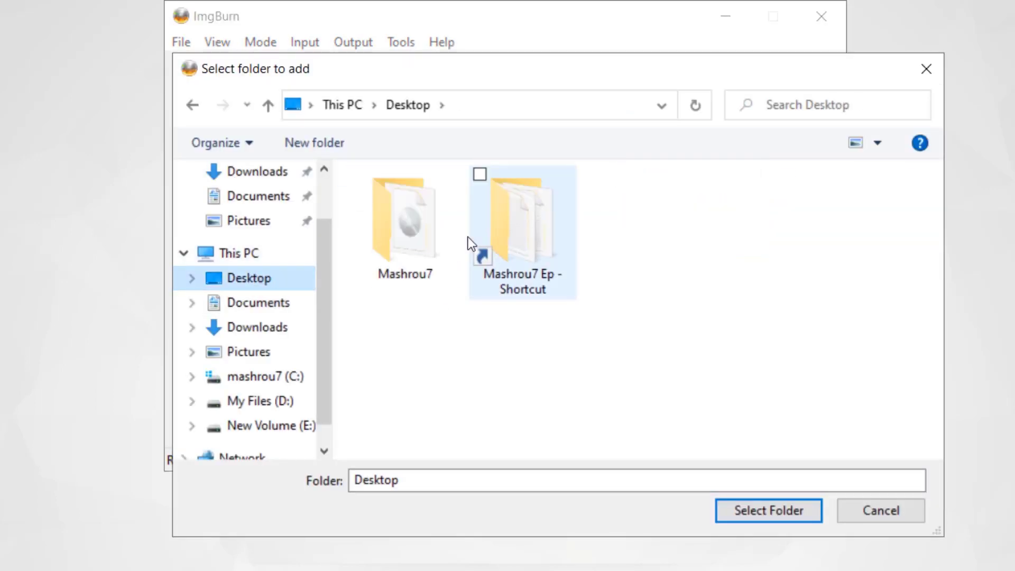
pyautogui.doubleClick(403, 228)
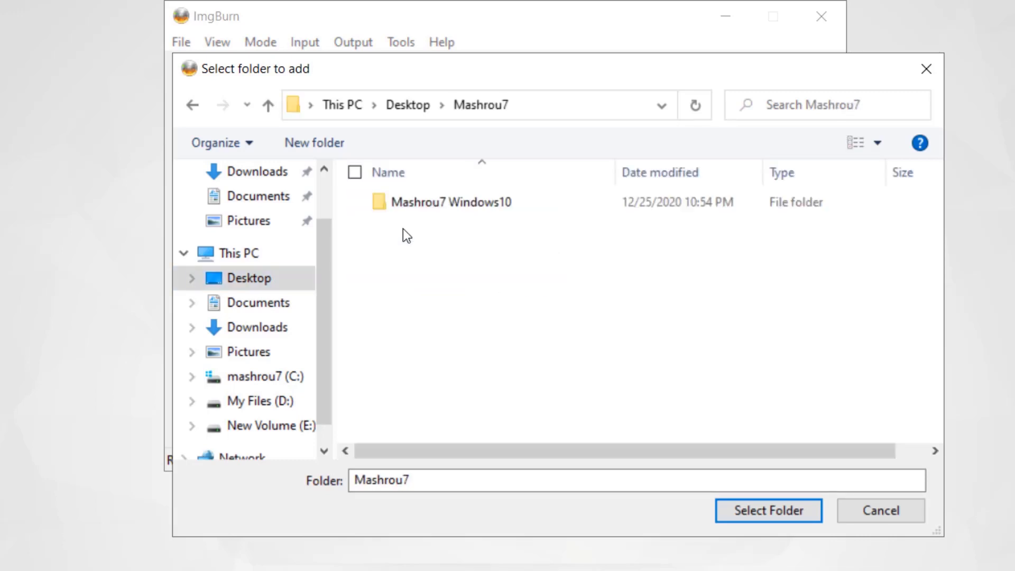
pyautogui.click(467, 204)
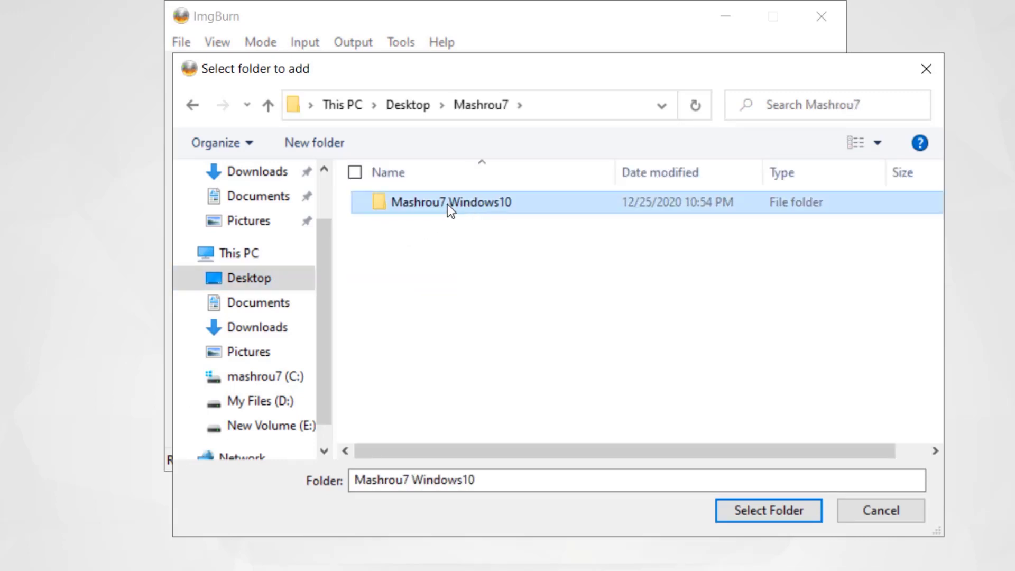
pyautogui.doubleClick(477, 201)
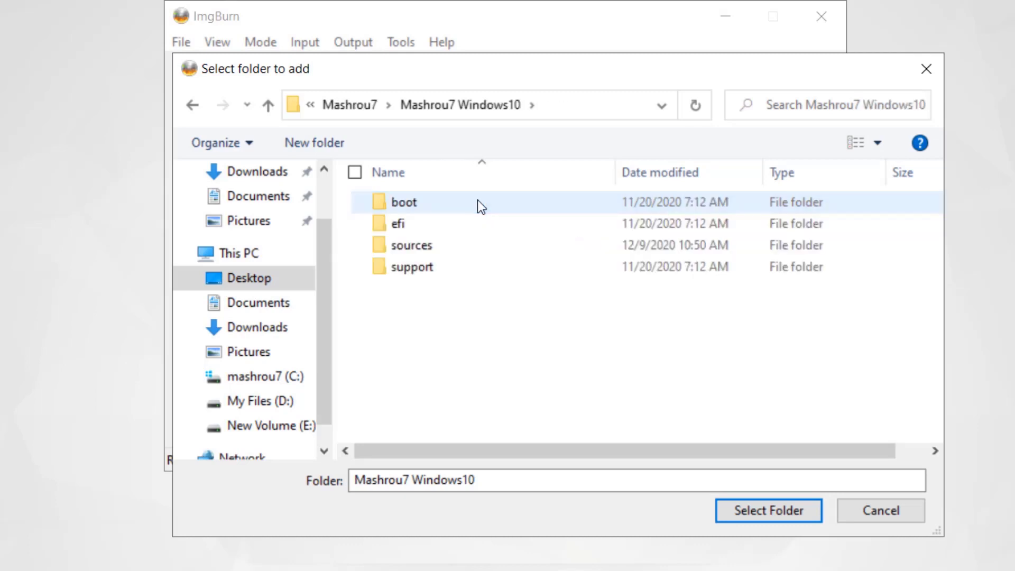
pyautogui.click(751, 512)
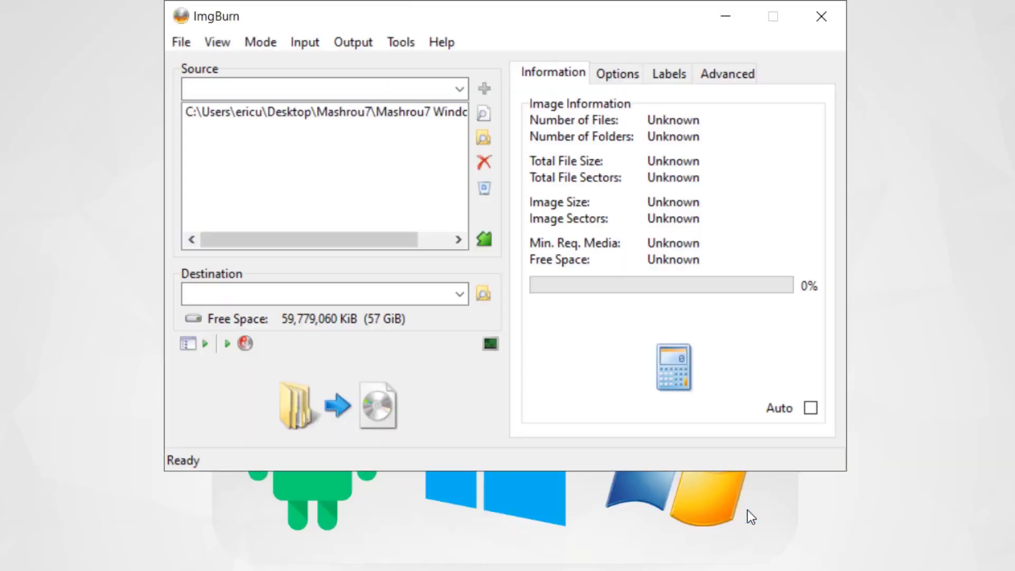
# Save the output image as 'Auto Windows10 For Mashrou7' in Desktop\Mashrou7
pyautogui.click(483, 297)
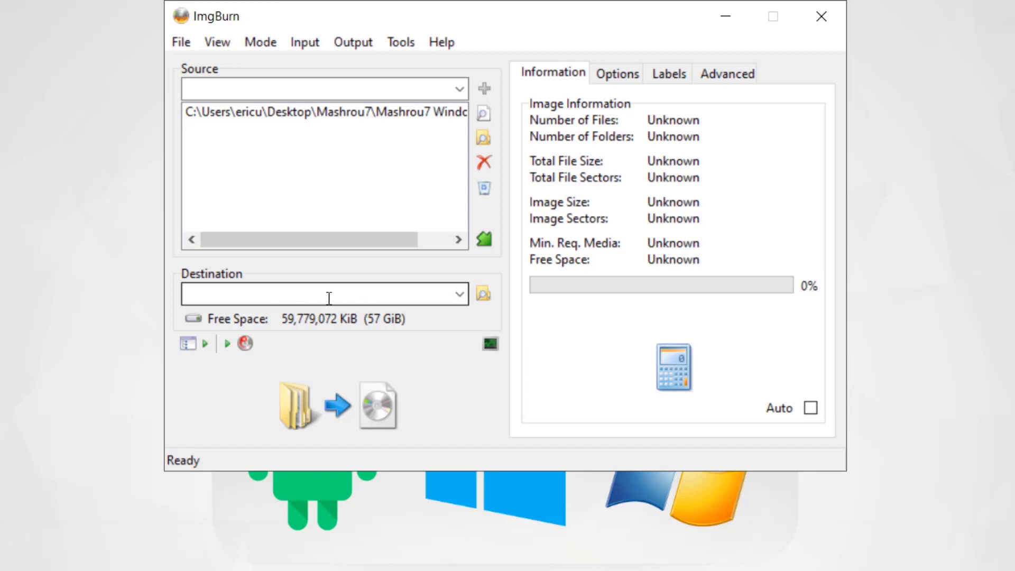
pyautogui.click(482, 296)
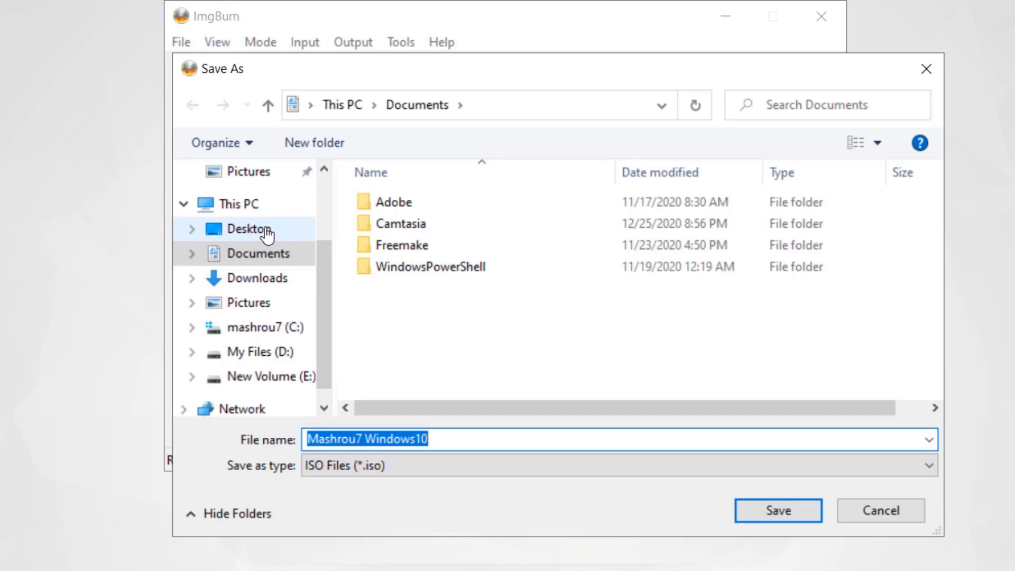
pyautogui.click(264, 230)
pyautogui.doubleClick(398, 224)
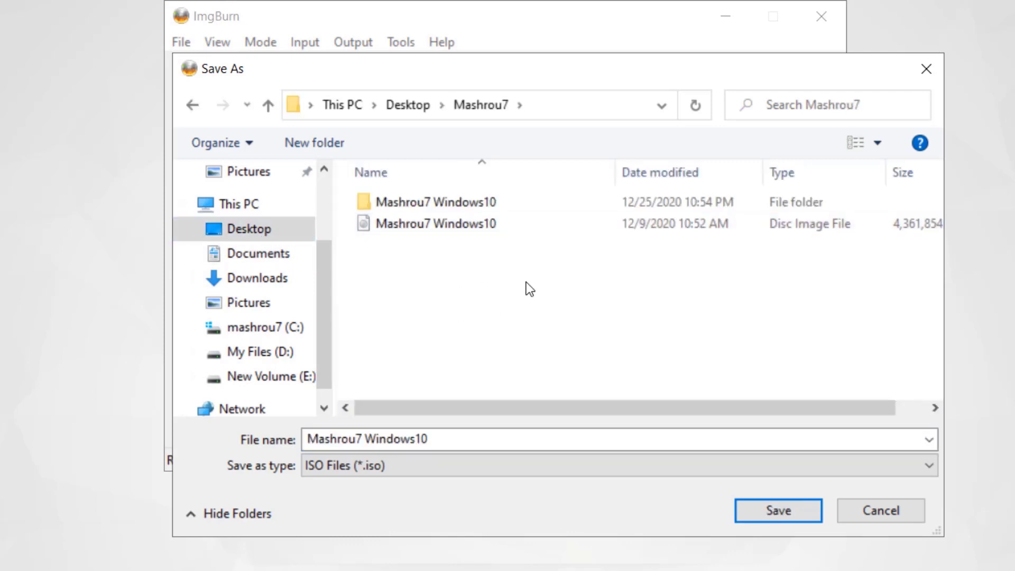
pyautogui.click(480, 439)
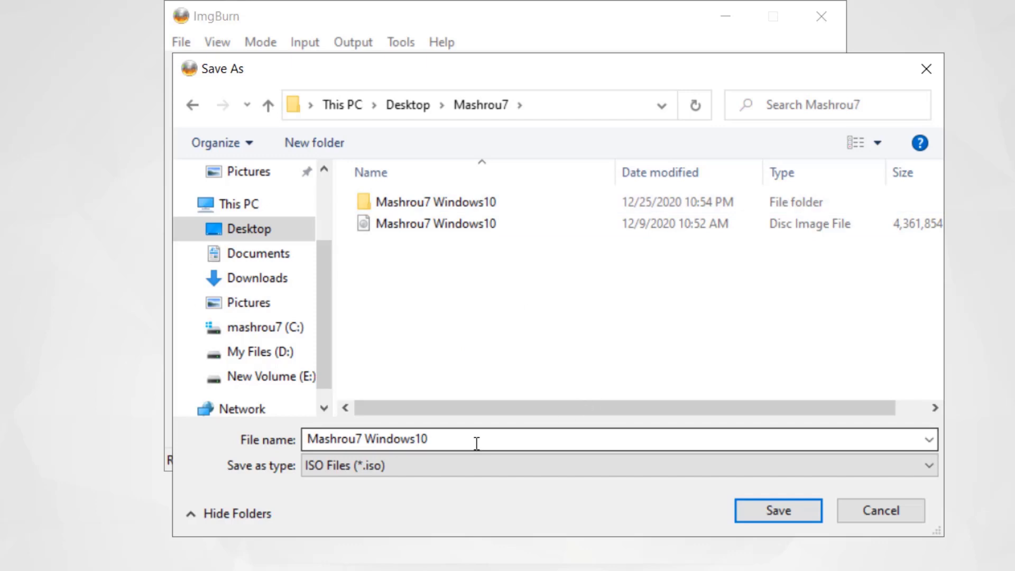
pyautogui.click(346, 439)
pyautogui.press('BackSpace')
pyautogui.press('BackSpace')
pyautogui.press('BackSpace')
pyautogui.press('BackSpace')
pyautogui.press('BackSpace')
pyautogui.press('BackSpace')
pyautogui.press('BackSpace')
pyautogui.press('BackSpace')
pyautogui.write('Auto')
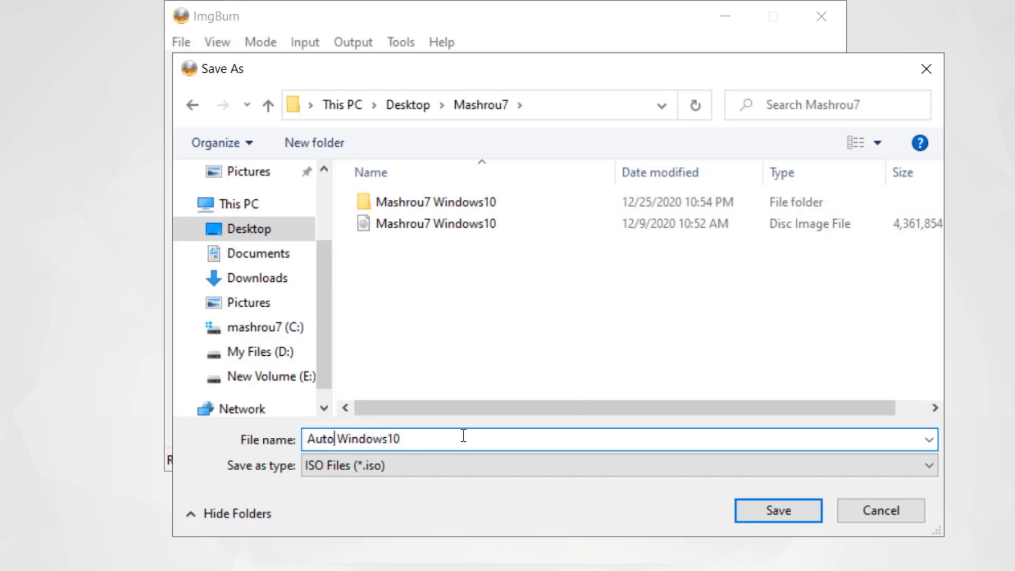
pyautogui.write('For Mashrou7')
pyautogui.click(790, 513)
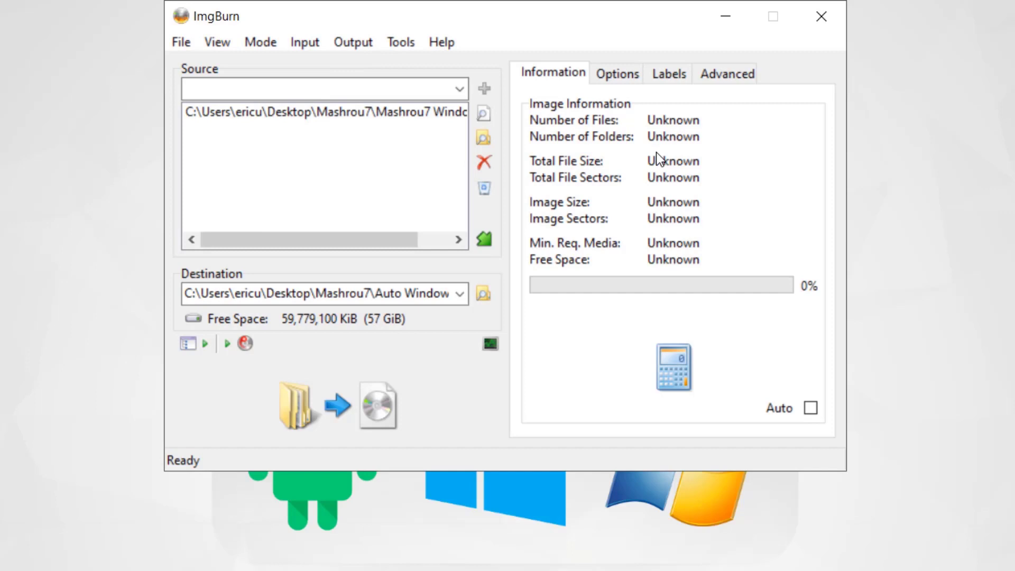
# Tick Make Image Bootable and choose Mashrou7 Windows10\boot\etfsboot.com as the boot image
pyautogui.click(726, 84)
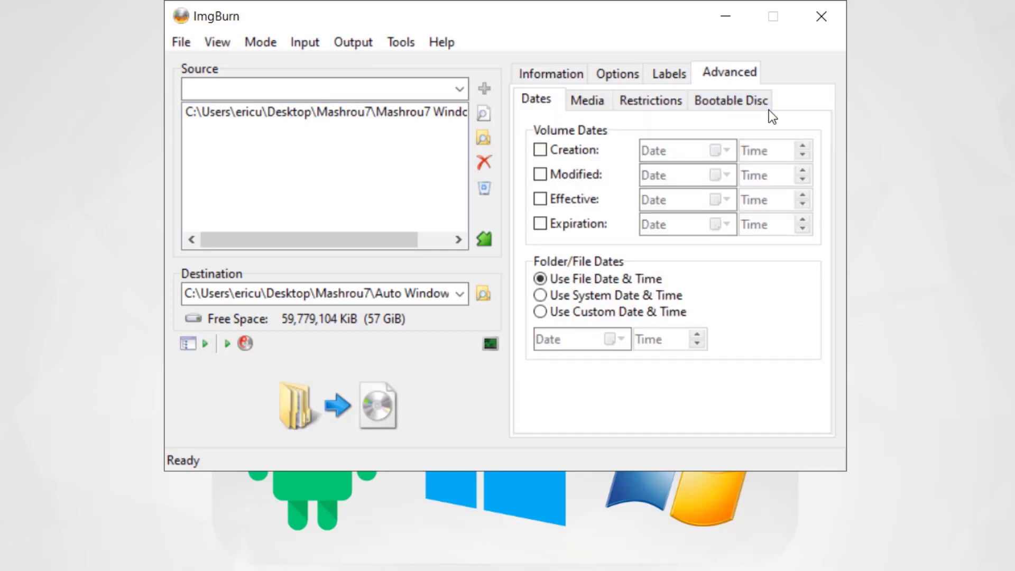
pyautogui.click(719, 103)
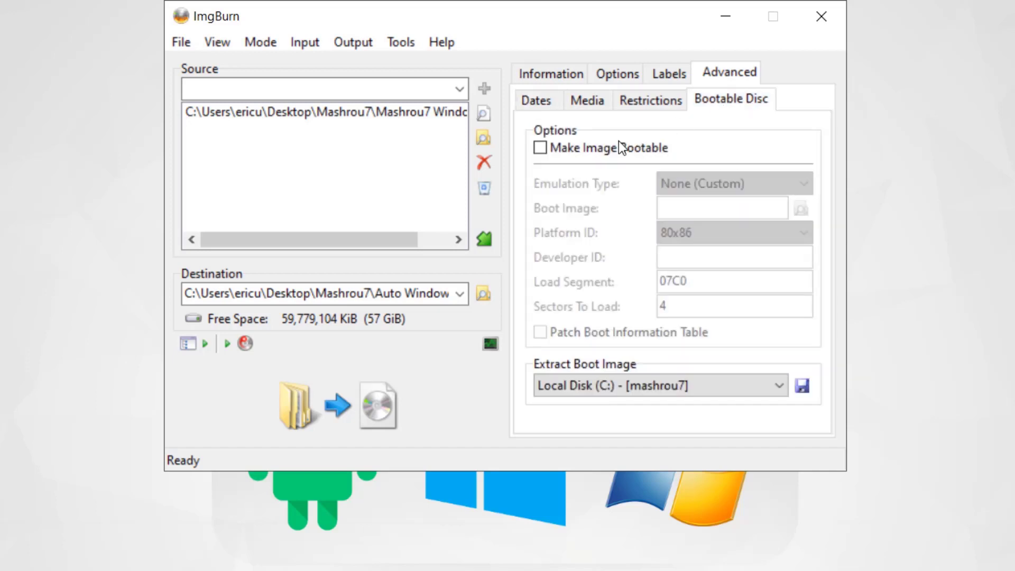
pyautogui.click(540, 149)
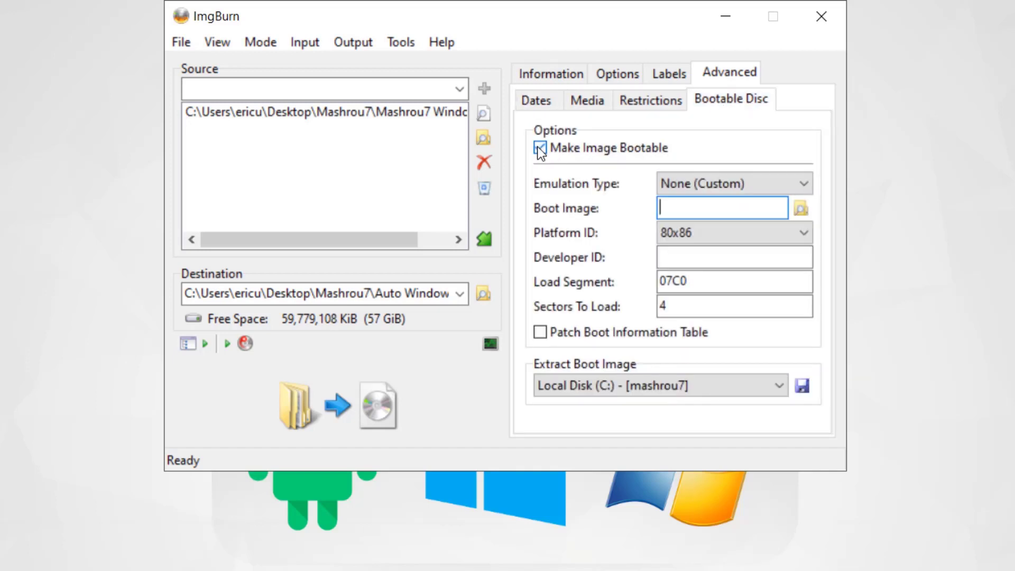
pyautogui.click(801, 210)
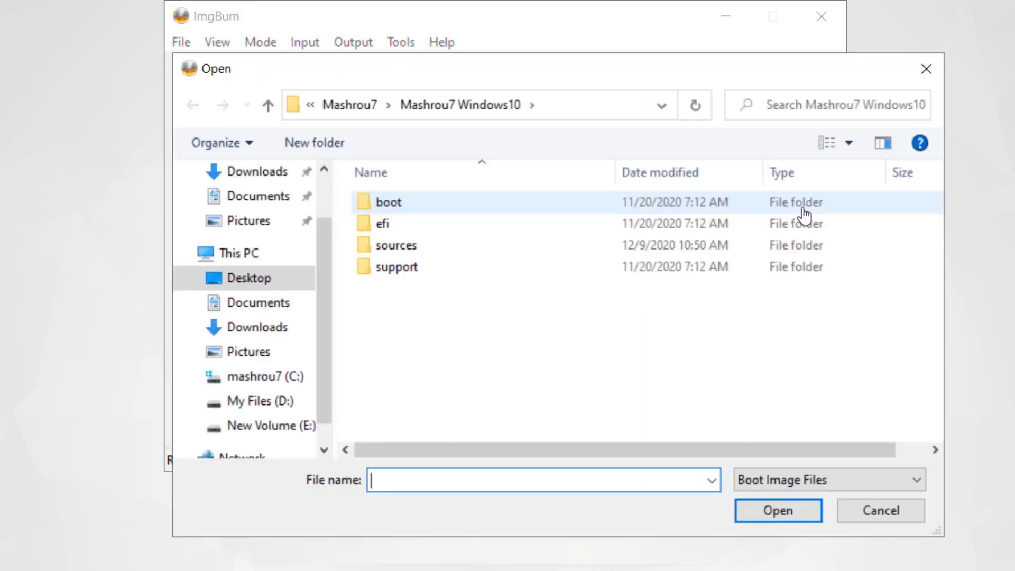
pyautogui.click(258, 278)
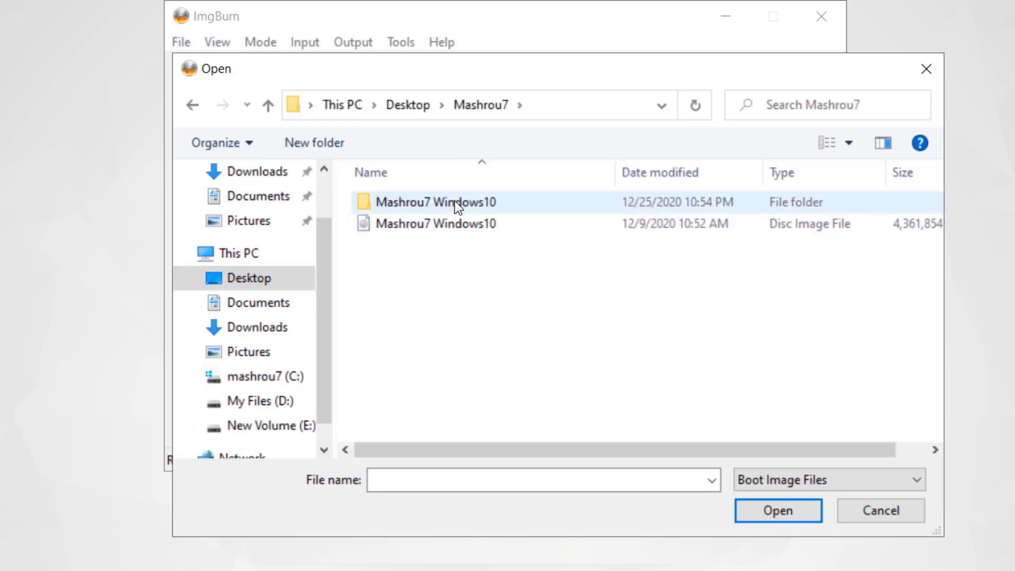
pyautogui.click(476, 201)
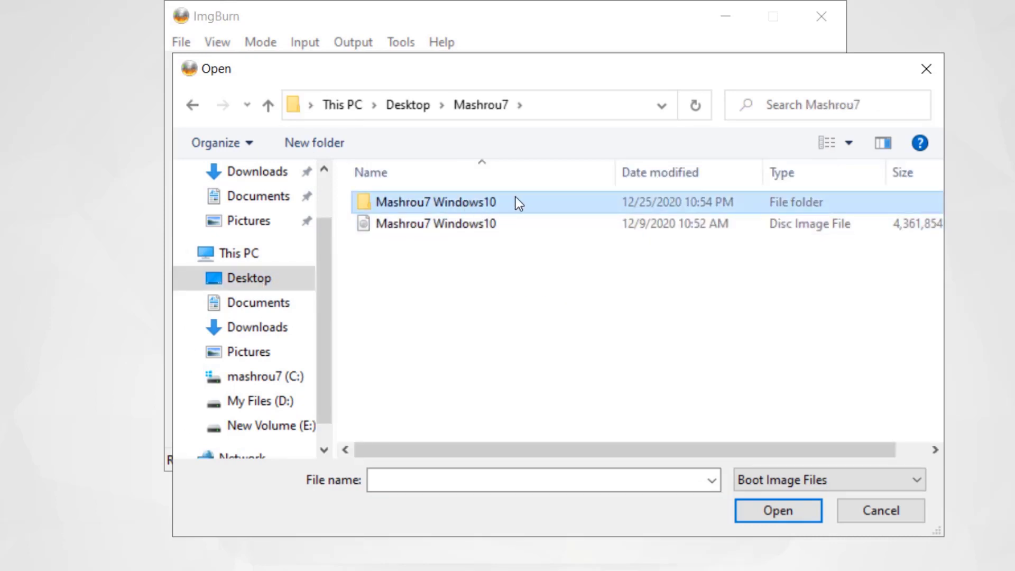
pyautogui.doubleClick(509, 201)
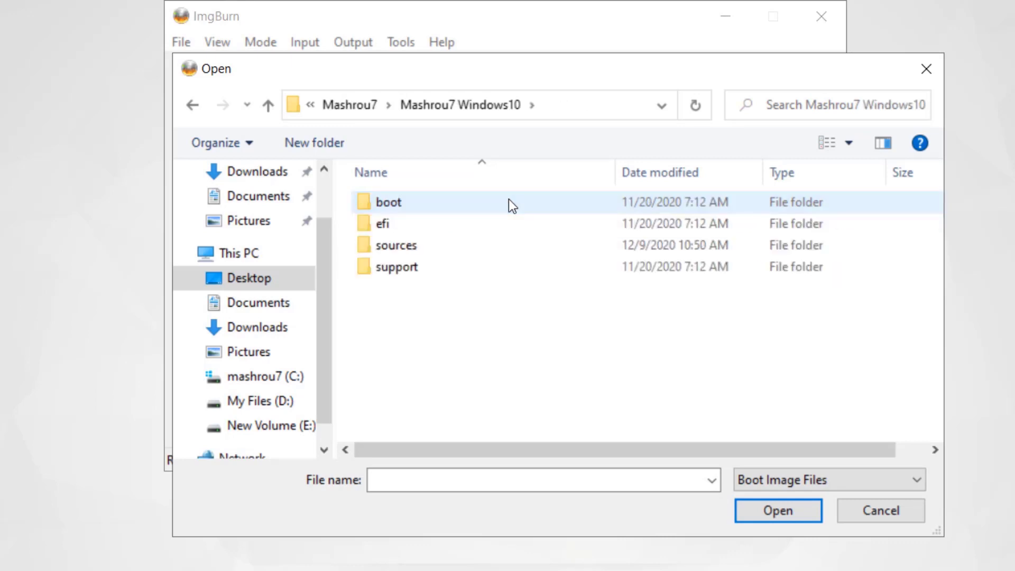
pyautogui.doubleClick(455, 206)
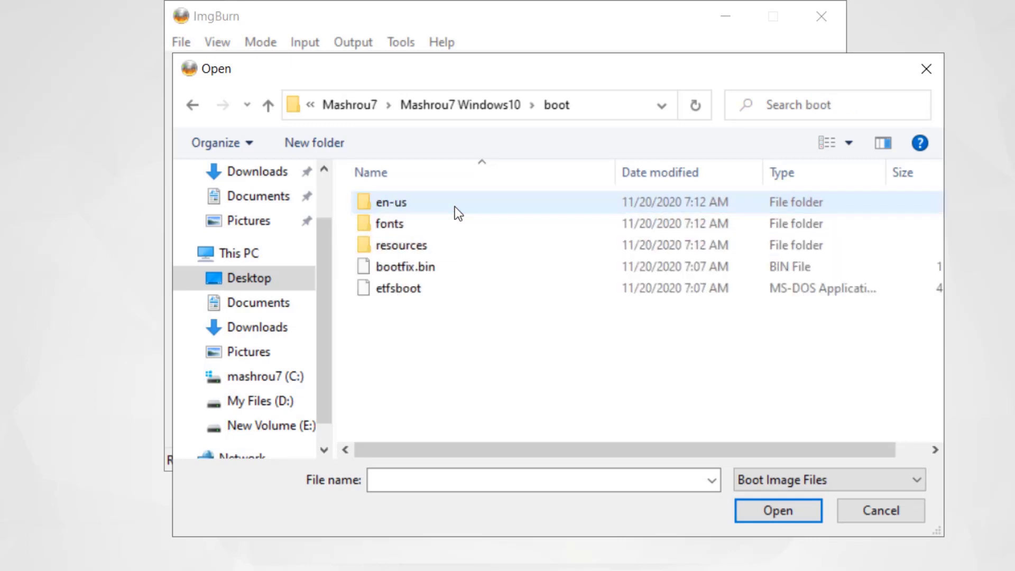
pyautogui.click(425, 294)
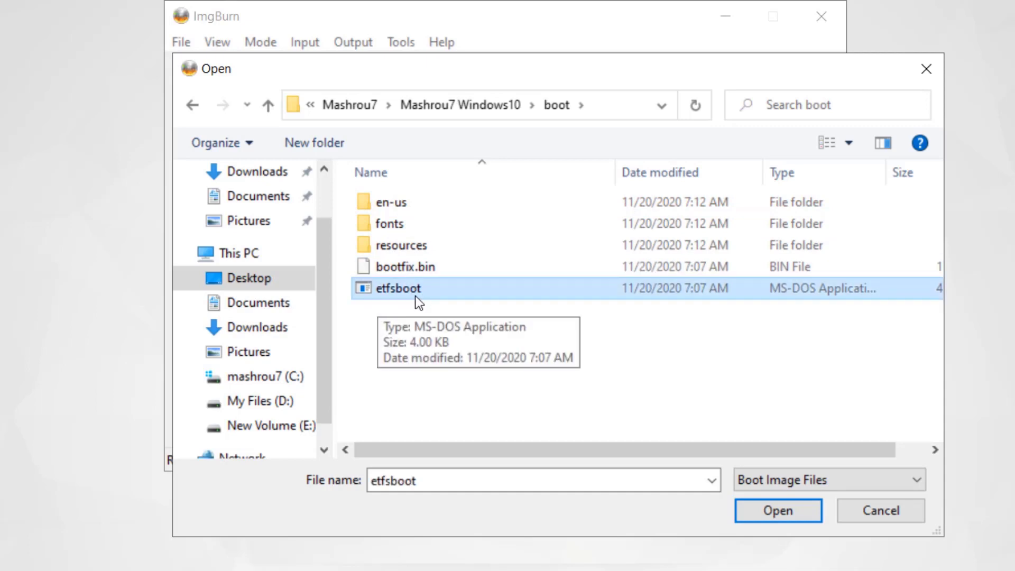
pyautogui.click(767, 513)
# Set Sectors To Load to 8
pyautogui.doubleClick(672, 312)
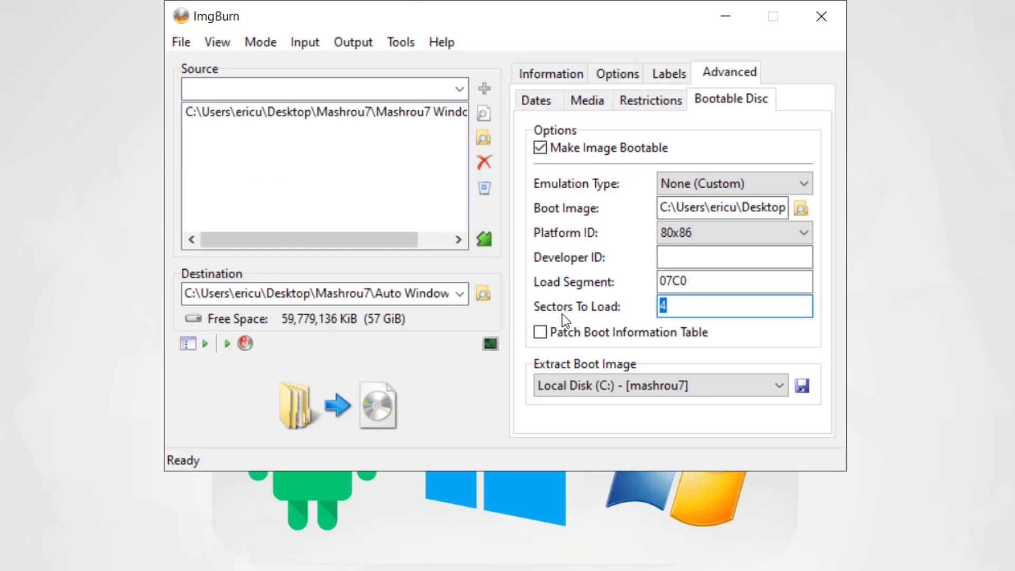
pyautogui.doubleClick(692, 310)
pyautogui.write('8')
# Build the ISO, accepting the UDF file system and the suggested volume label
pyautogui.click(332, 404)
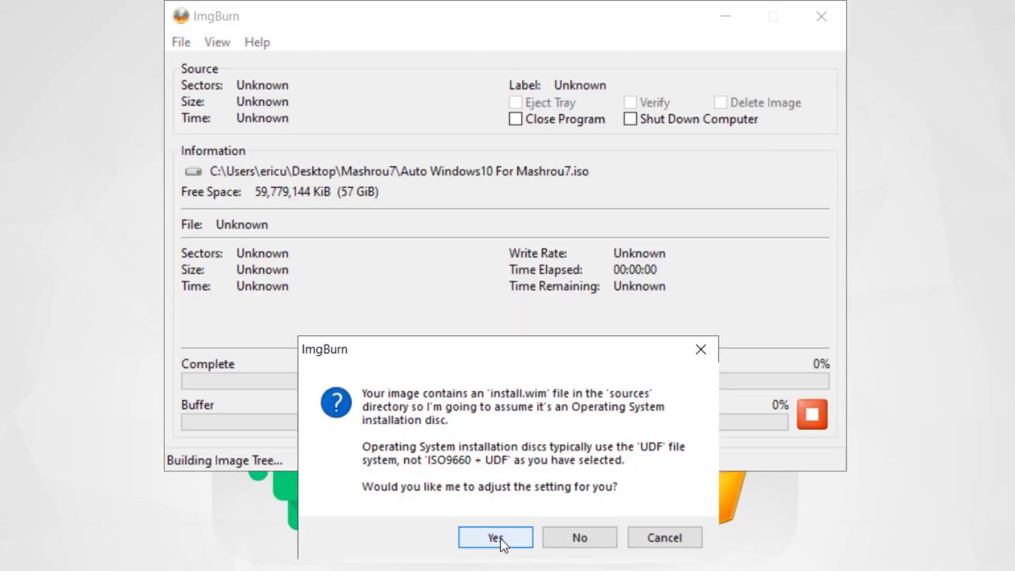
pyautogui.click(503, 539)
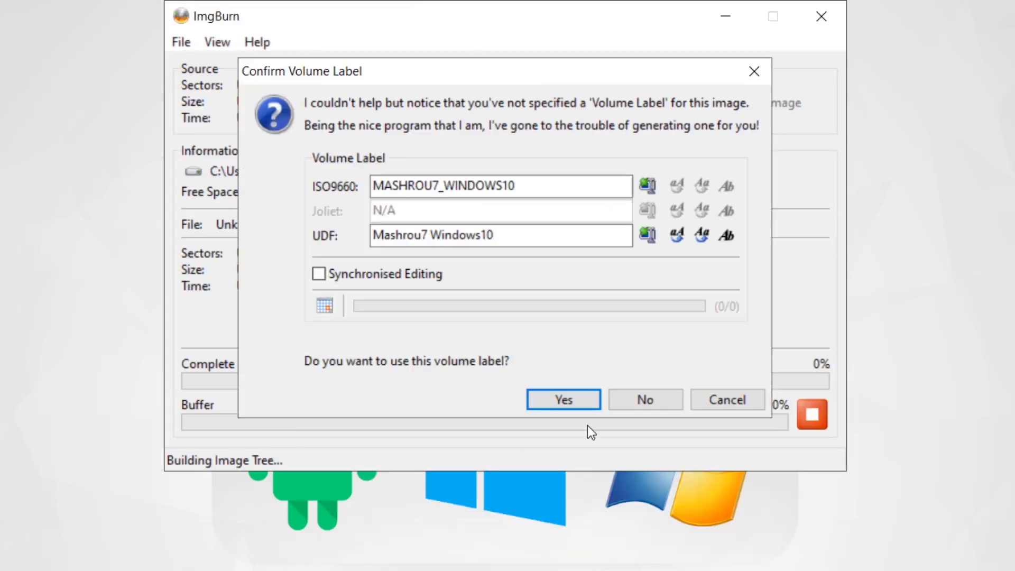
pyautogui.click(564, 400)
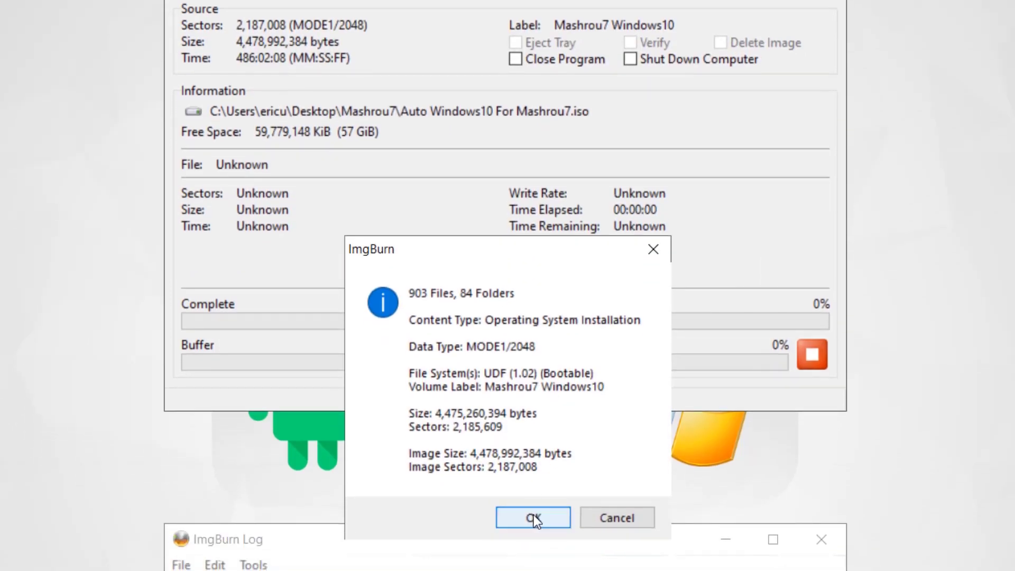
pyautogui.click(534, 550)
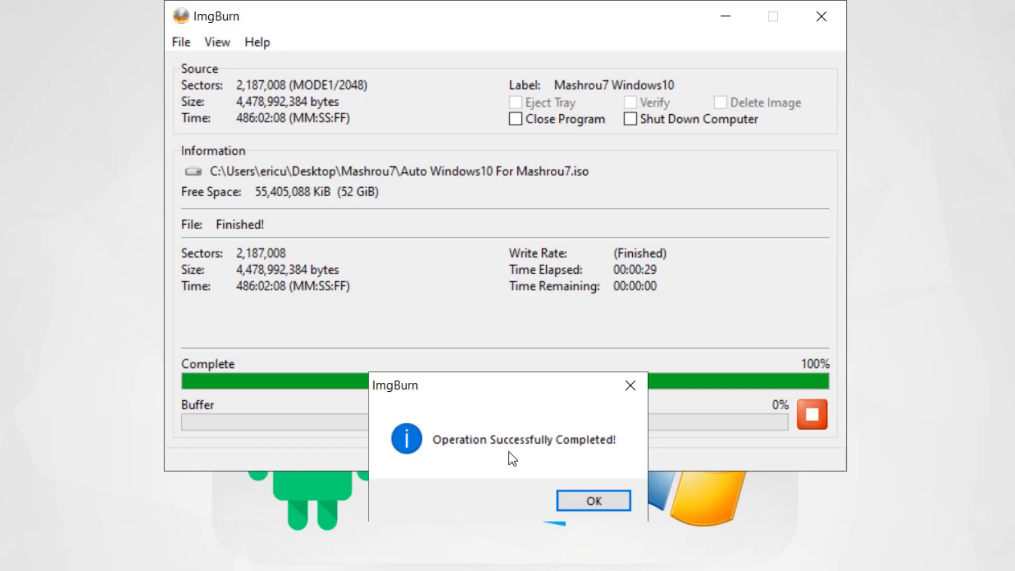
pyautogui.click(593, 503)
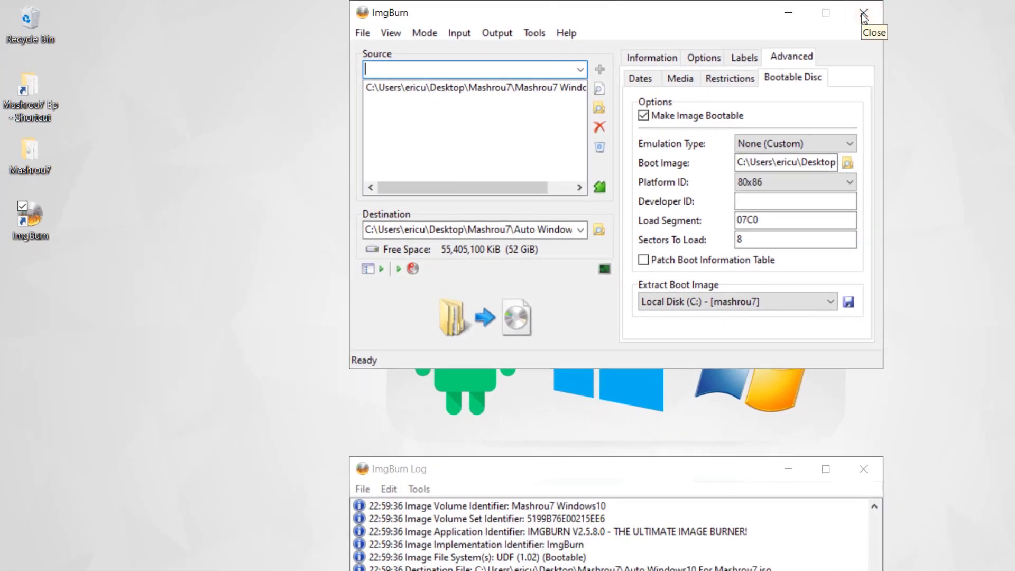
# Close ImgBurn and open the desktop Mashrou7 folder holding the new ISO
pyautogui.click(863, 16)
pyautogui.click(862, 14)
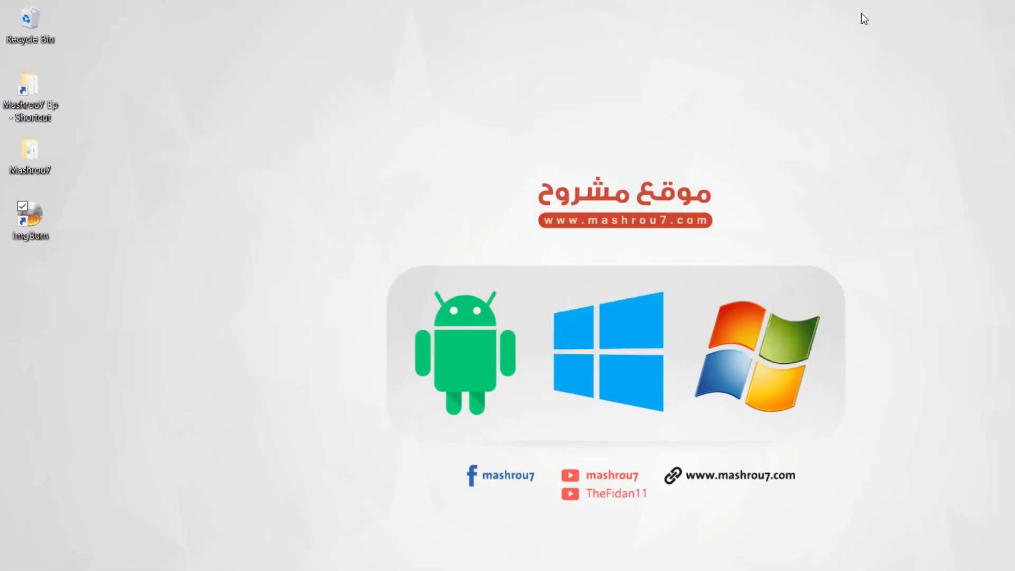
pyautogui.doubleClick(35, 150)
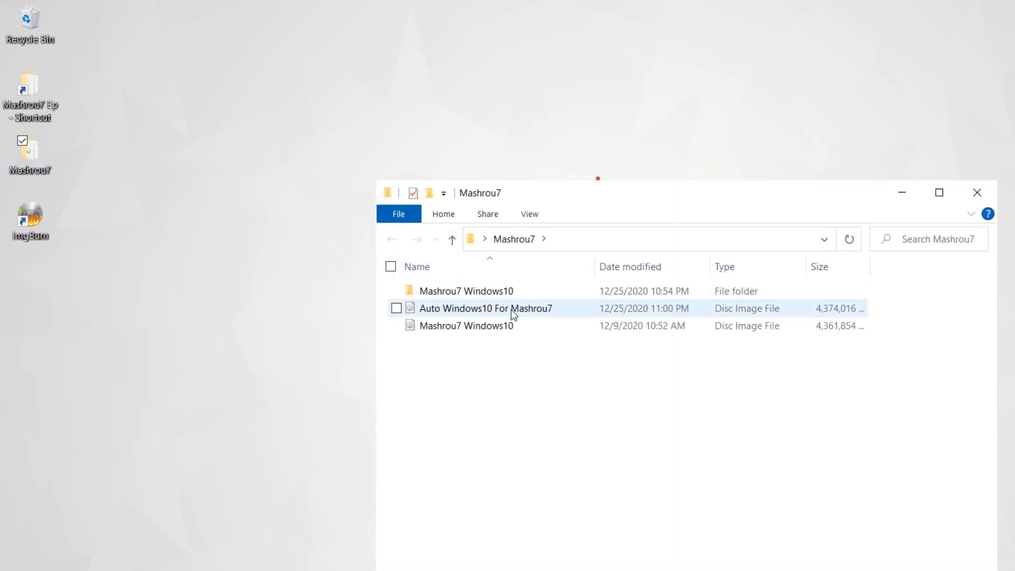
pyautogui.moveTo(551, 314)
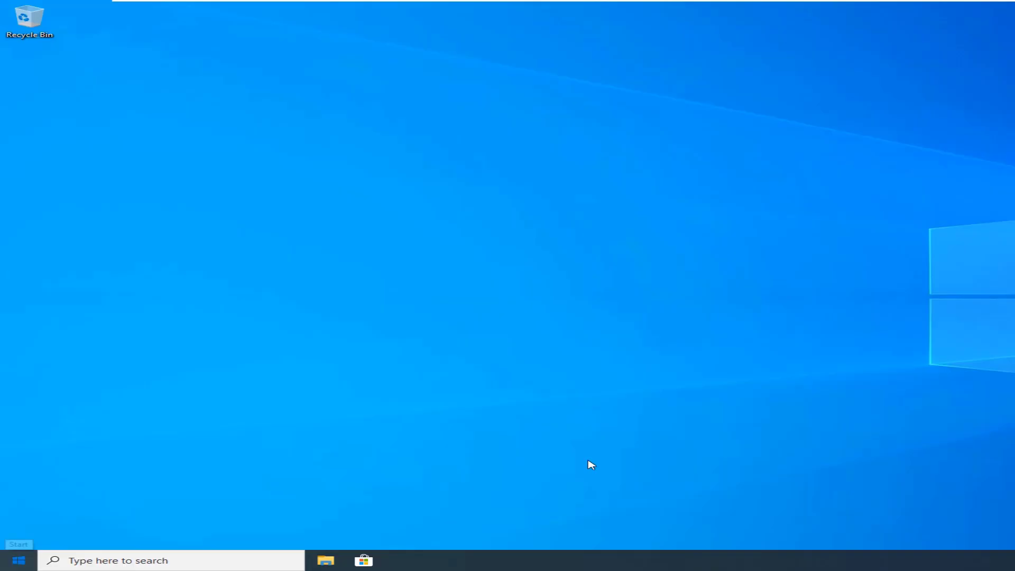
# Open File Explorer to This PC and select Local Disk (C:)
pyautogui.press('super')
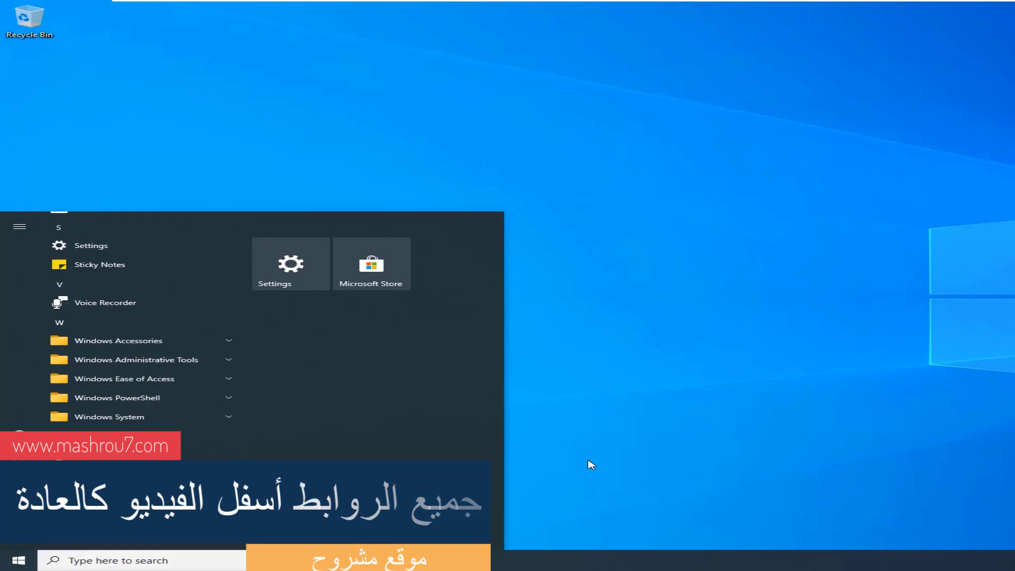
pyautogui.press('super+e')
pyautogui.press('t')
pyautogui.press('Tab')
pyautogui.press('Right')
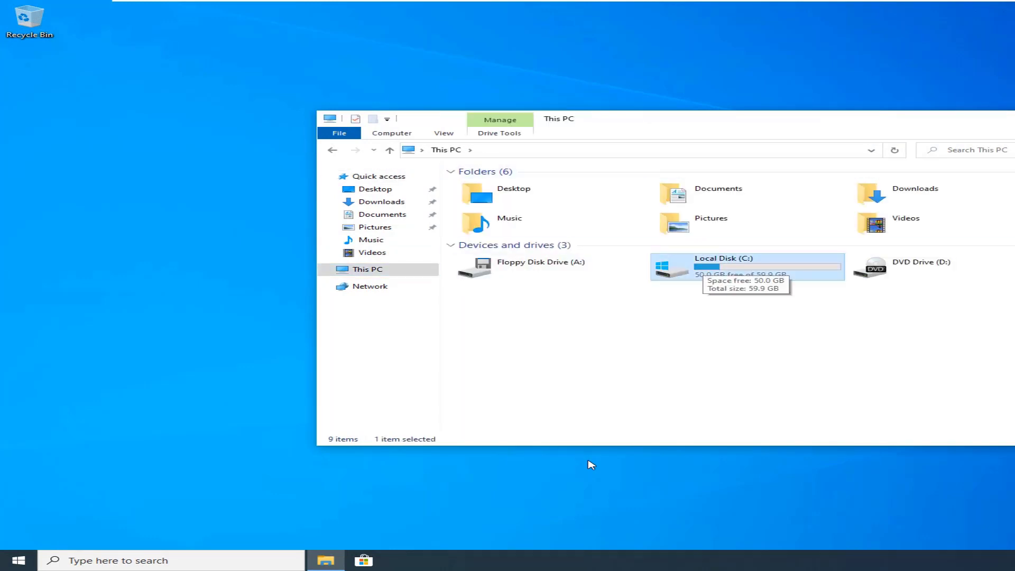